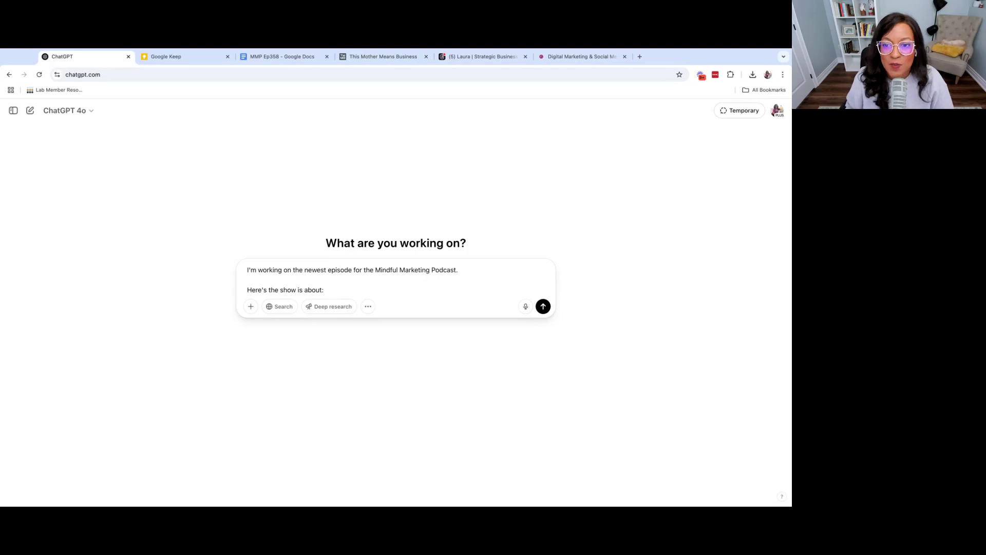
- Copy the Mindful Marketing Podcast welcome paragraph from the podcast website into the ChatGPT prompt after "Here's the show is about:"
{"action": "left_click", "coordinate": [607, 61]}
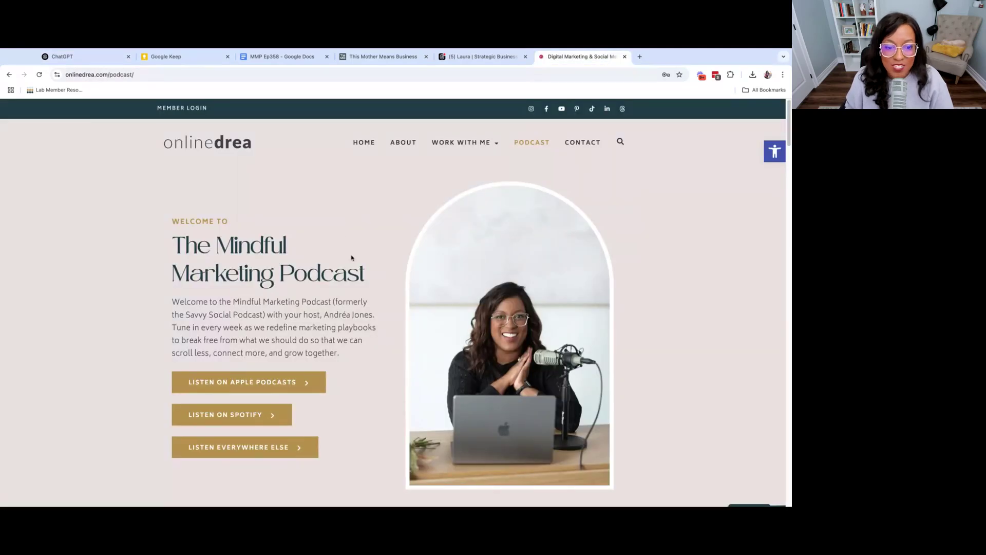
{"action": "triple_click", "coordinate": [170, 303]}
{"action": "key", "text": "super+c"}
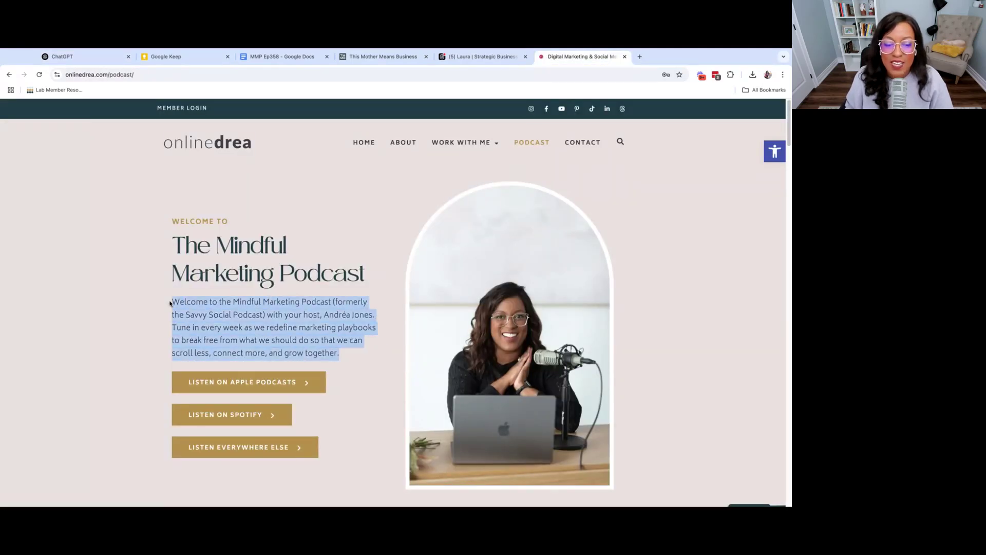
{"action": "left_click", "coordinate": [77, 58]}
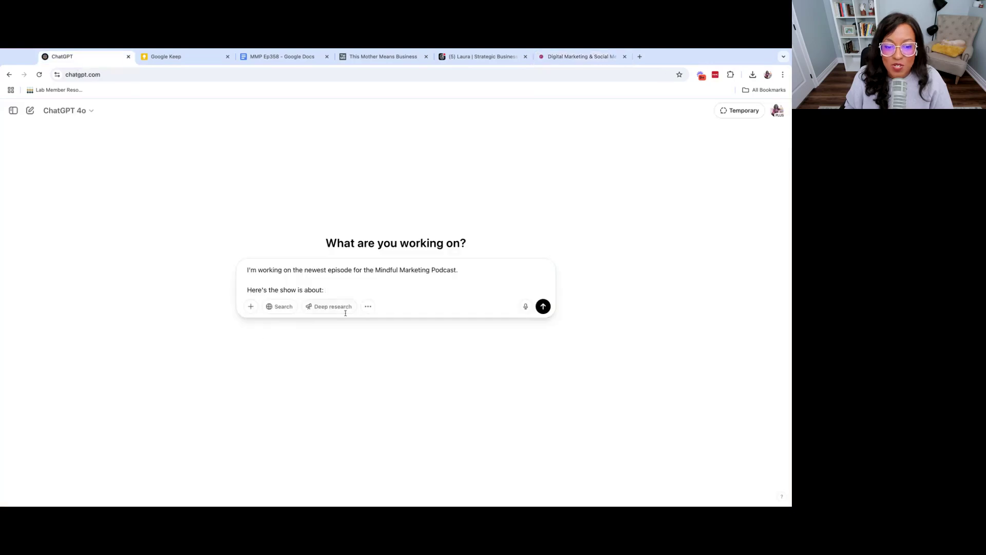
{"action": "key", "text": "super+v"}
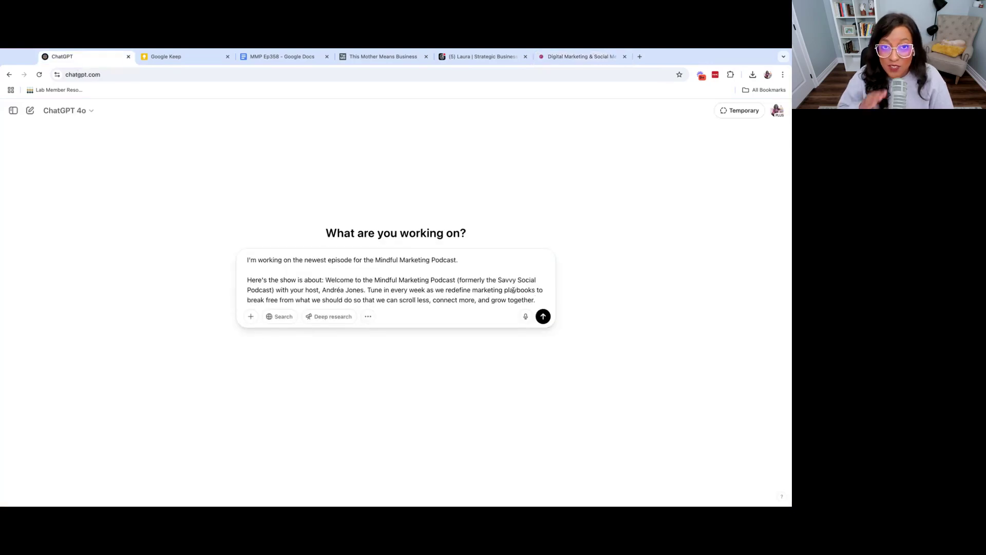
- Add a paragraph "This week's guest is" to the prompt, followed by the MMP Ep358 document's opening lines from its title through the episode focus
{"action": "key", "text": "shift+Return"}
{"action": "key", "text": "shift+Return"}
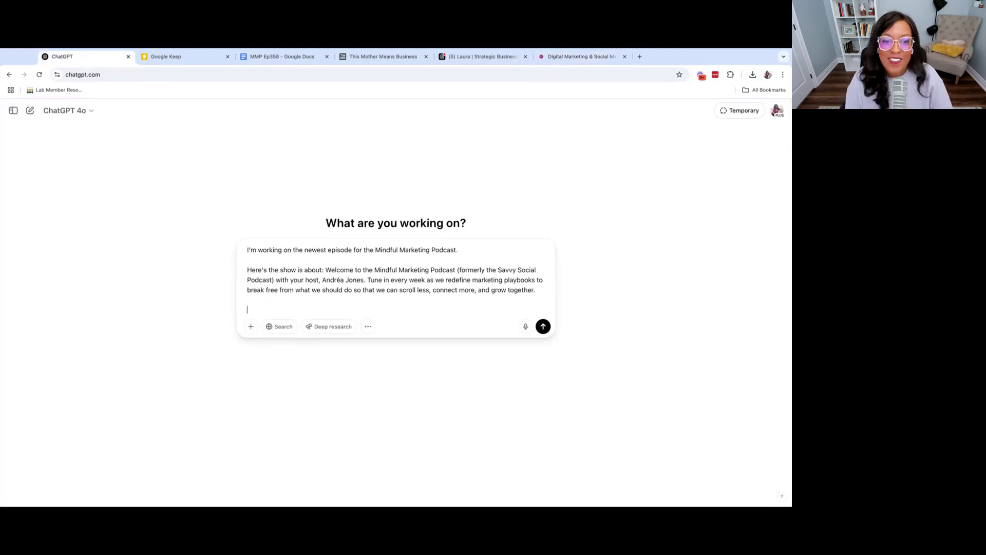
{"action": "type", "text": "This week's"}
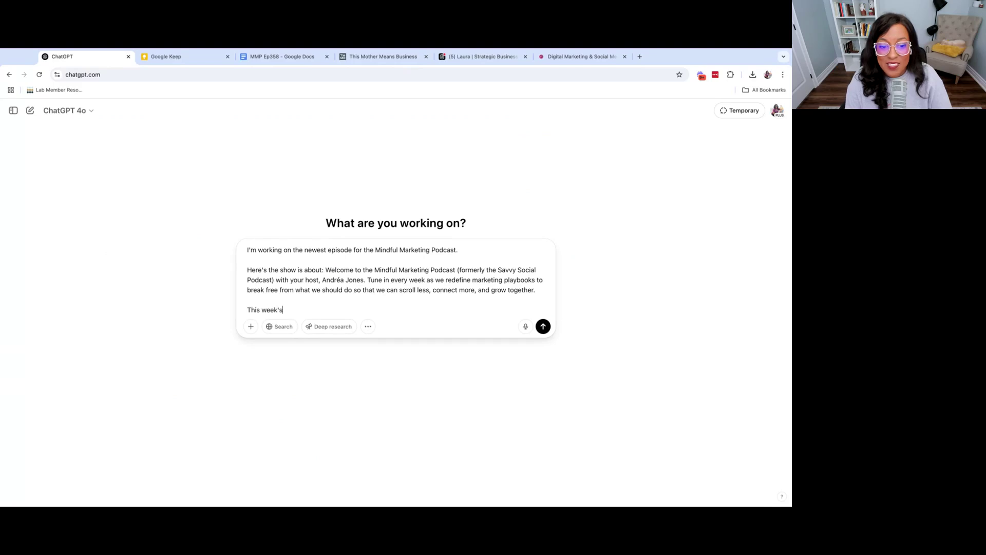
{"action": "type", "text": " guest is"}
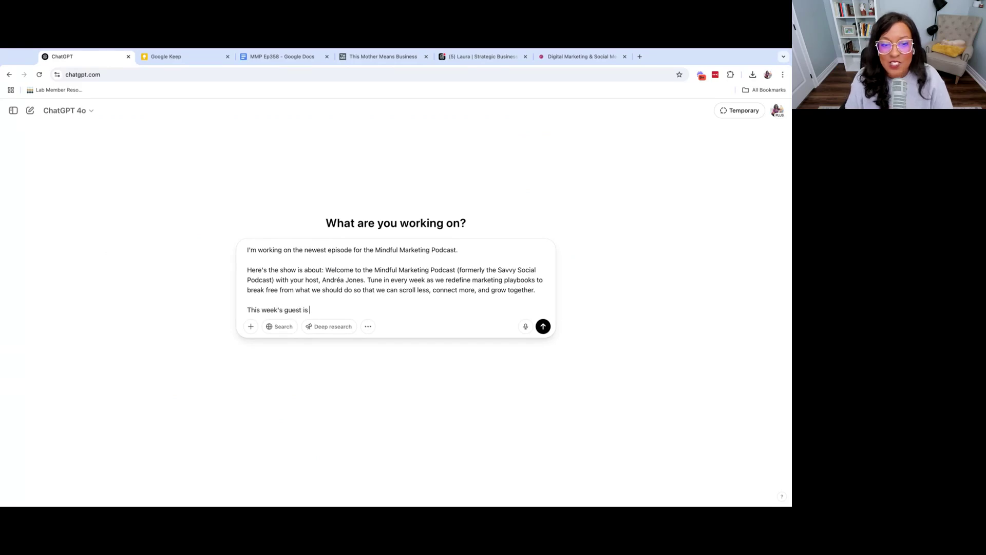
{"action": "left_click", "coordinate": [282, 57]}
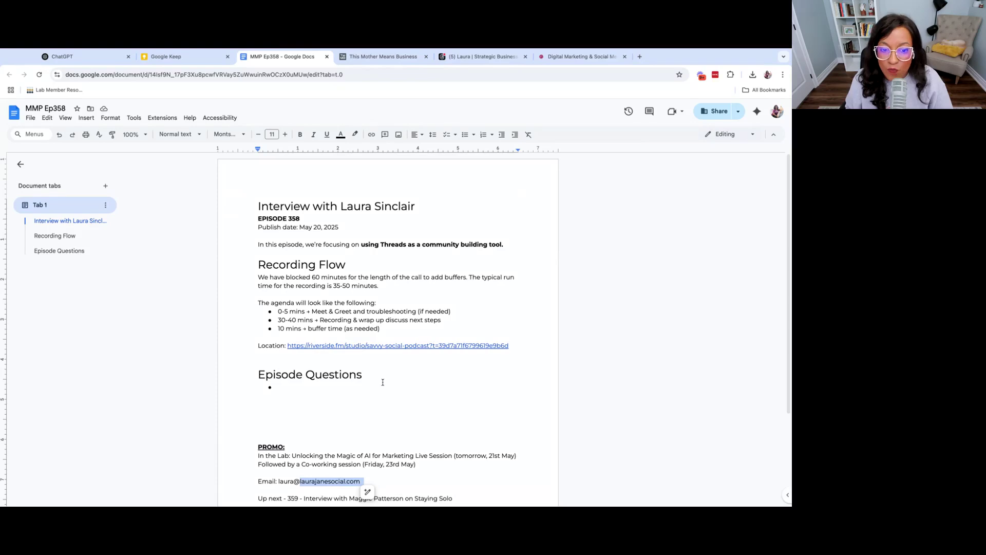
{"action": "left_click", "coordinate": [253, 205]}
{"action": "key", "text": "shift+Down"}
{"action": "key", "text": "shift+Down"}
{"action": "key", "text": "shift+Down"}
{"action": "key", "text": "shift+Down"}
{"action": "key", "text": "shift+Down"}
{"action": "key", "text": "ctrl+c"}
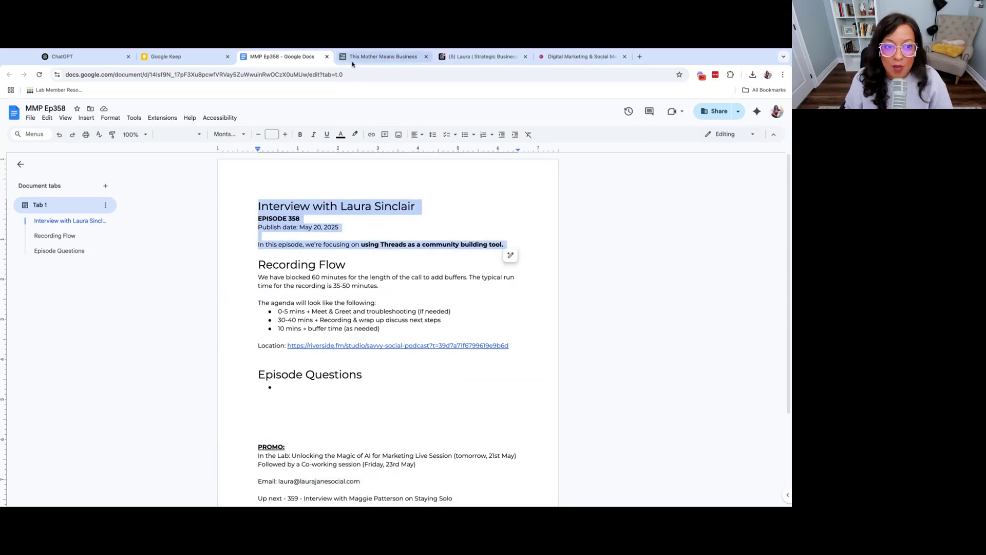
{"action": "left_click", "coordinate": [103, 57]}
{"action": "key", "text": "ctrl+v"}
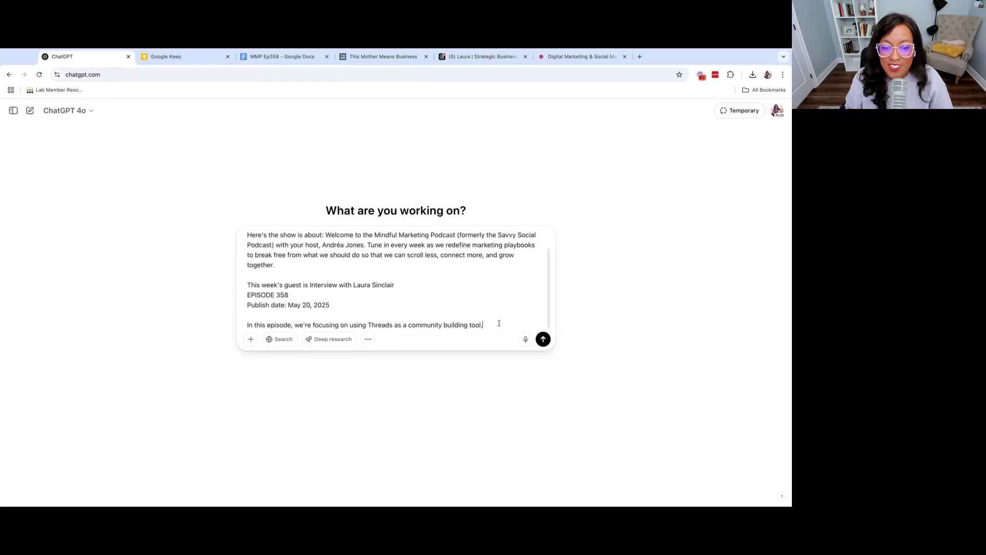
{"action": "key", "text": "shift+Return"}
{"action": "key", "text": "shift+Return"}
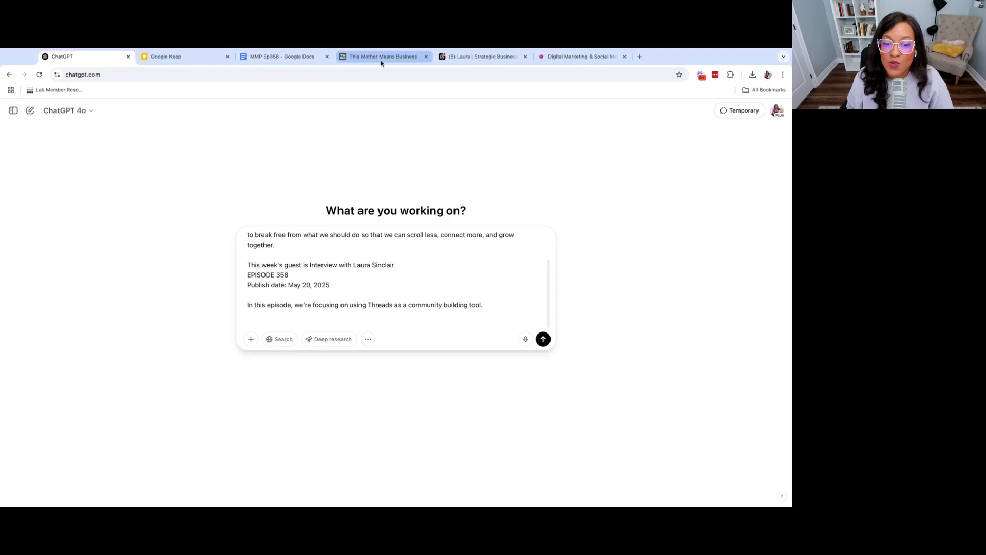
{"action": "left_click", "coordinate": [291, 61]}
{"action": "left_click", "coordinate": [387, 252]}
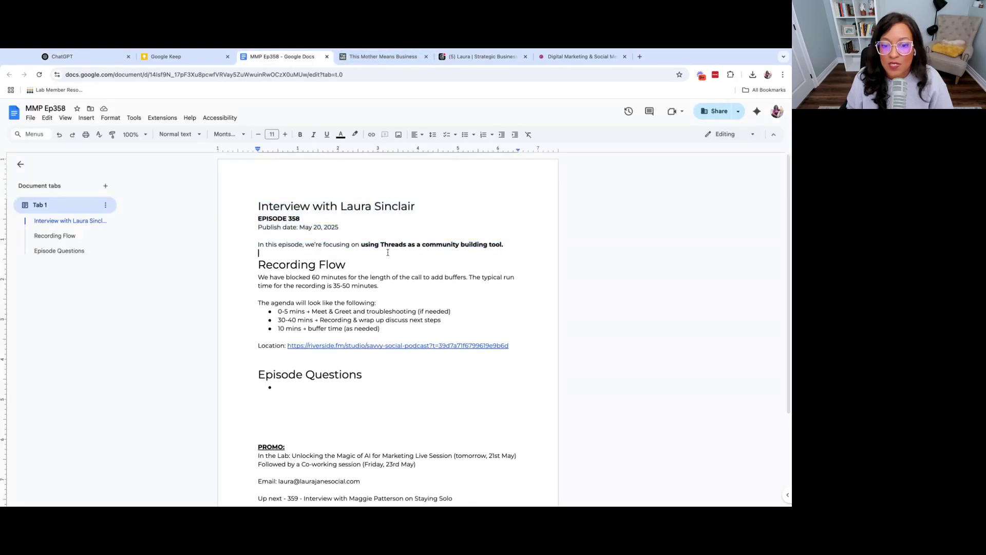
{"action": "left_click_drag", "start_coordinate": [362, 247], "coordinate": [506, 247]}
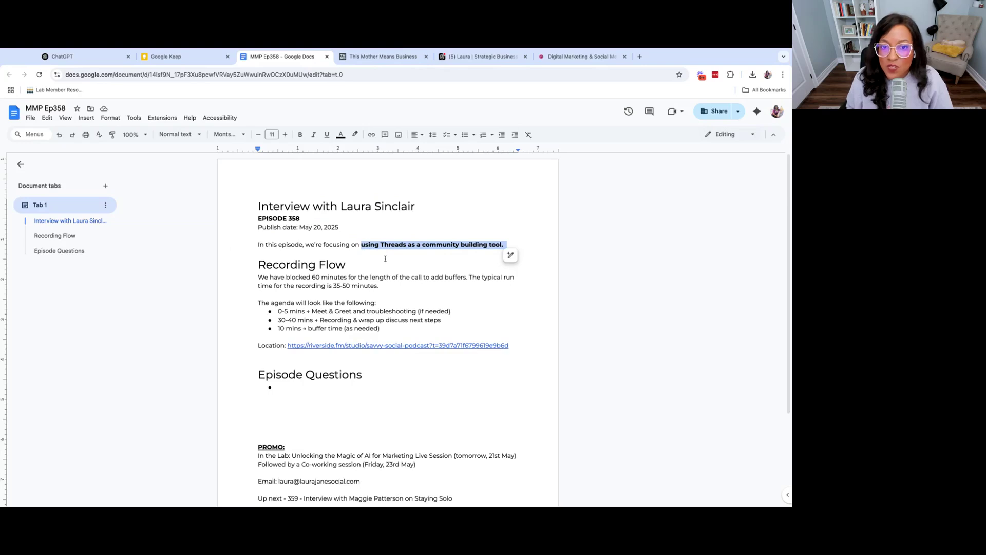
- Copy the This Mother Means Business homepage text, from its tagline through the three benefit cards, to the end of the ChatGPT prompt
{"action": "left_click", "coordinate": [380, 56]}
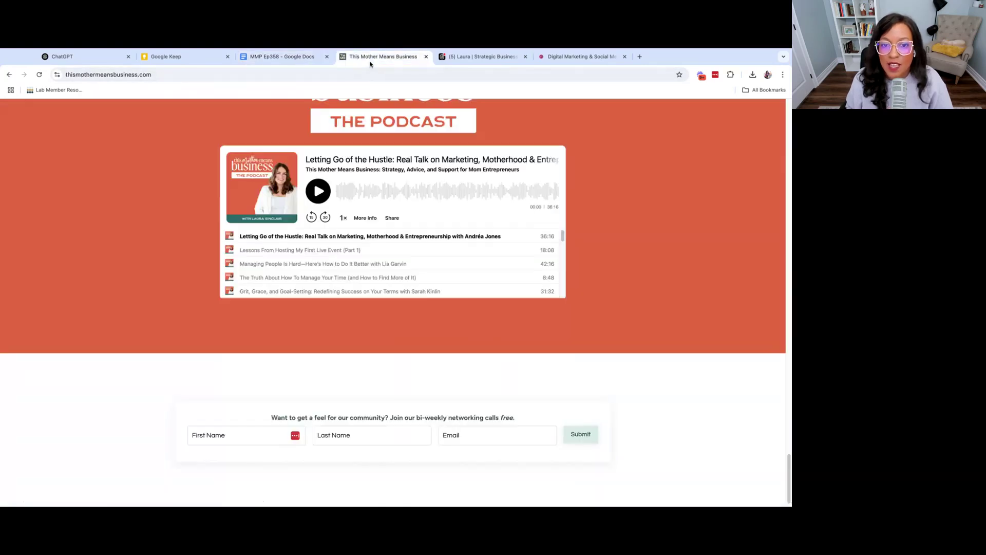
{"action": "scroll", "coordinate": [548, 150], "scroll_direction": "up", "scroll_amount": 5}
{"action": "scroll", "coordinate": [548, 149], "scroll_direction": "up", "scroll_amount": 20}
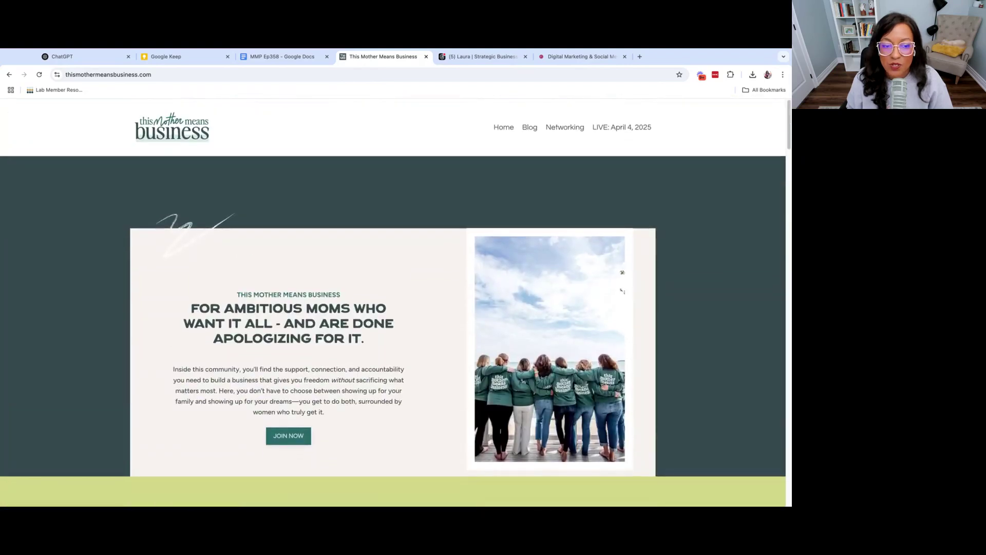
{"action": "scroll", "coordinate": [296, 234], "scroll_direction": "down", "scroll_amount": 2}
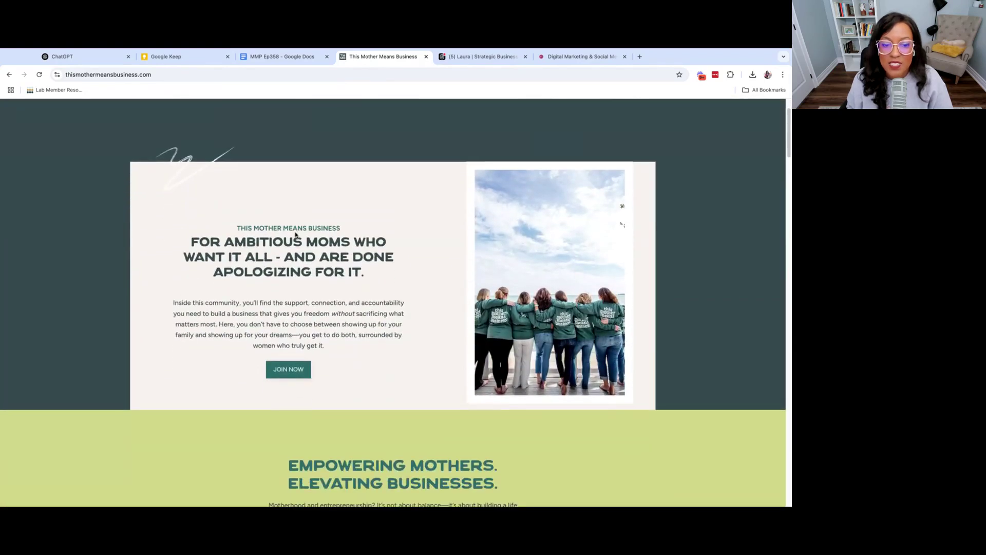
{"action": "left_click_drag", "start_coordinate": [223, 229], "coordinate": [619, 468]}
{"action": "scroll", "coordinate": [393, 303], "scroll_direction": "down", "scroll_amount": 4}
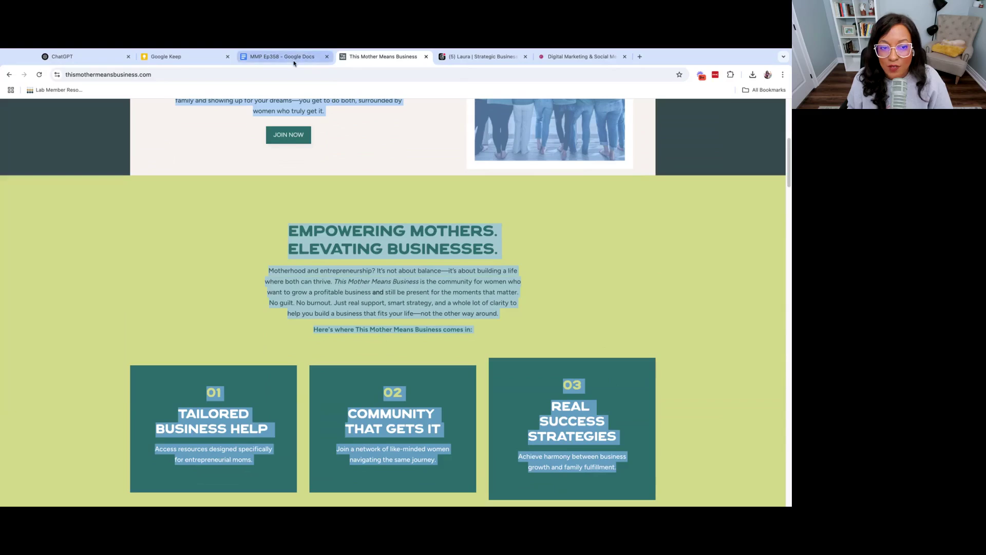
{"action": "left_click", "coordinate": [82, 58]}
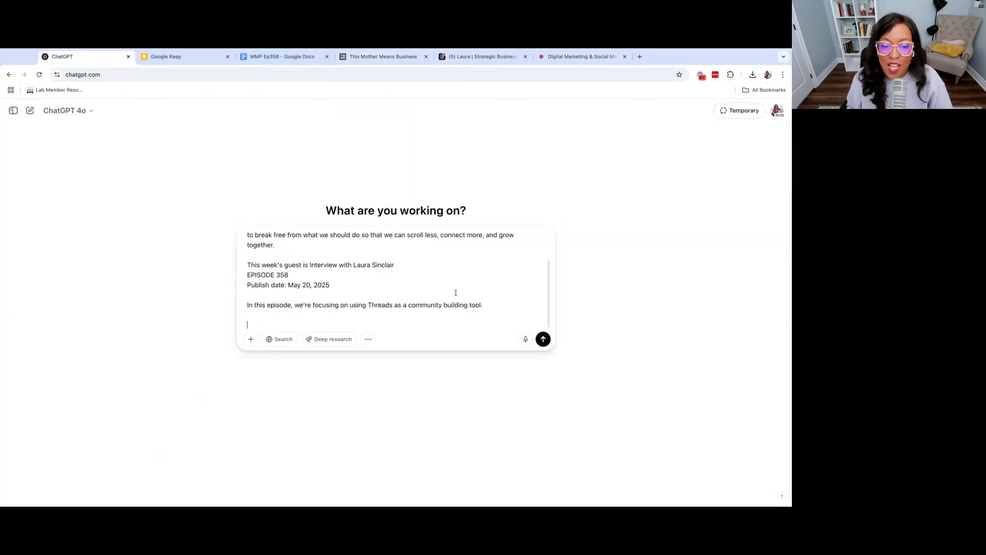
{"action": "scroll", "coordinate": [454, 292], "scroll_direction": "down", "scroll_amount": 1}
- Insert a line above the pasted website text reading "here's a little bit about" plus the guest's first name and a colon
{"action": "scroll", "coordinate": [335, 292], "scroll_direction": "up", "scroll_amount": 3}
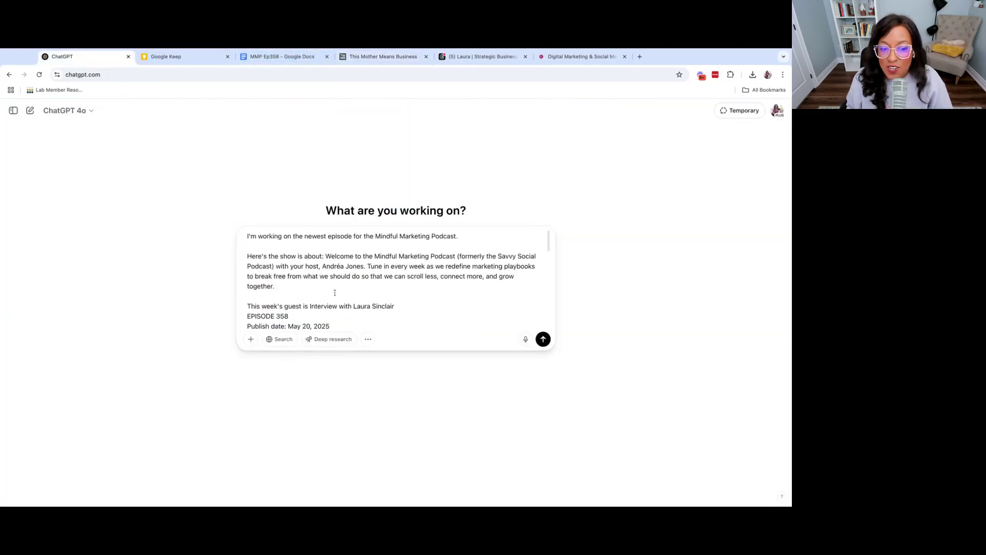
{"action": "scroll", "coordinate": [335, 293], "scroll_direction": "down", "scroll_amount": 2}
{"action": "scroll", "coordinate": [334, 293], "scroll_direction": "down", "scroll_amount": 1}
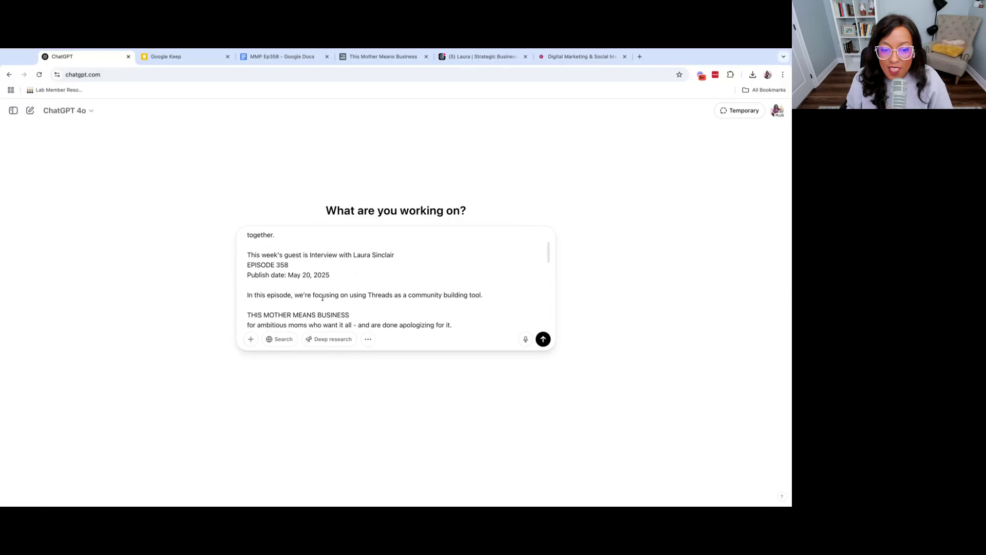
{"action": "key", "text": "Return"}
{"action": "type", "text": "here's"}
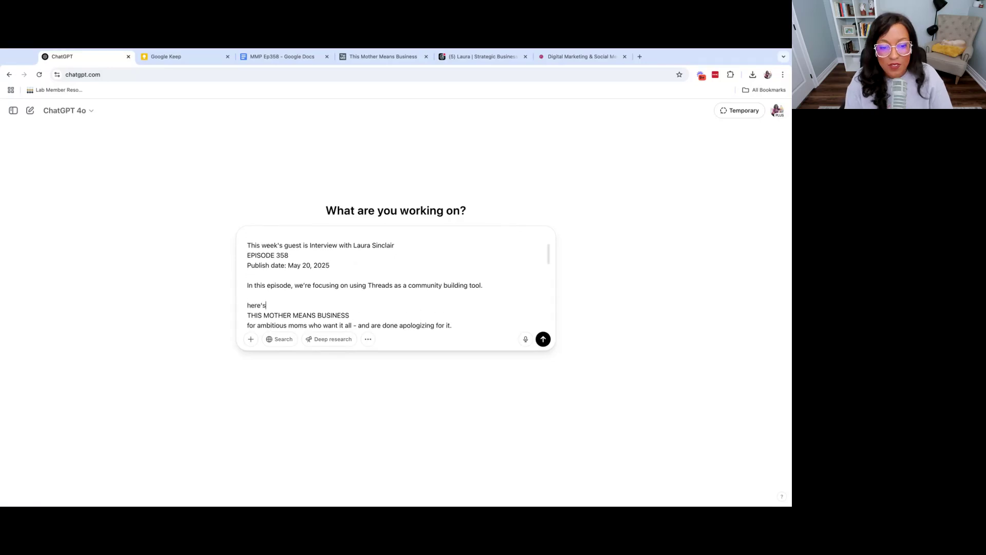
{"action": "type", "text": " a little bit about Laura:"}
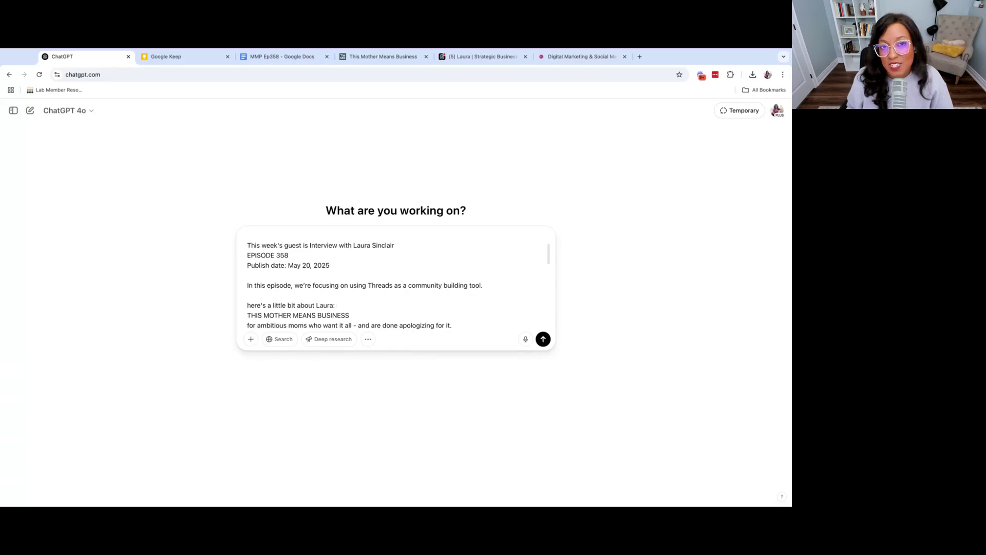
- Append the tone, personality, humor, energy and structure notes from the Google Keep note to the end of the ChatGPT prompt
{"action": "left_click", "coordinate": [165, 56]}
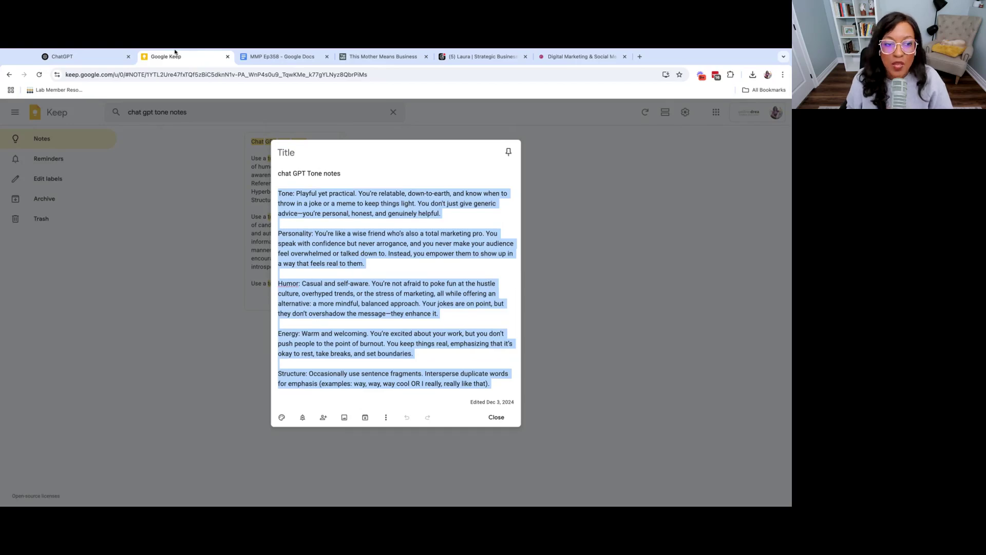
{"action": "left_click", "coordinate": [101, 57]}
{"action": "scroll", "coordinate": [349, 292], "scroll_direction": "down", "scroll_amount": 1}
{"action": "scroll", "coordinate": [349, 292], "scroll_direction": "down", "scroll_amount": 5}
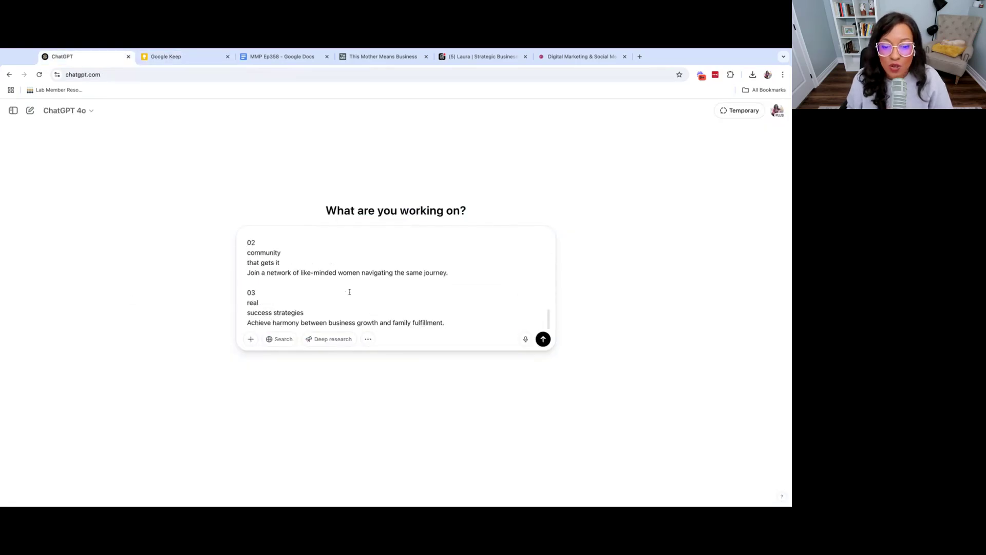
{"action": "key", "text": "shift+Return"}
{"action": "key", "text": "shift+Return"}
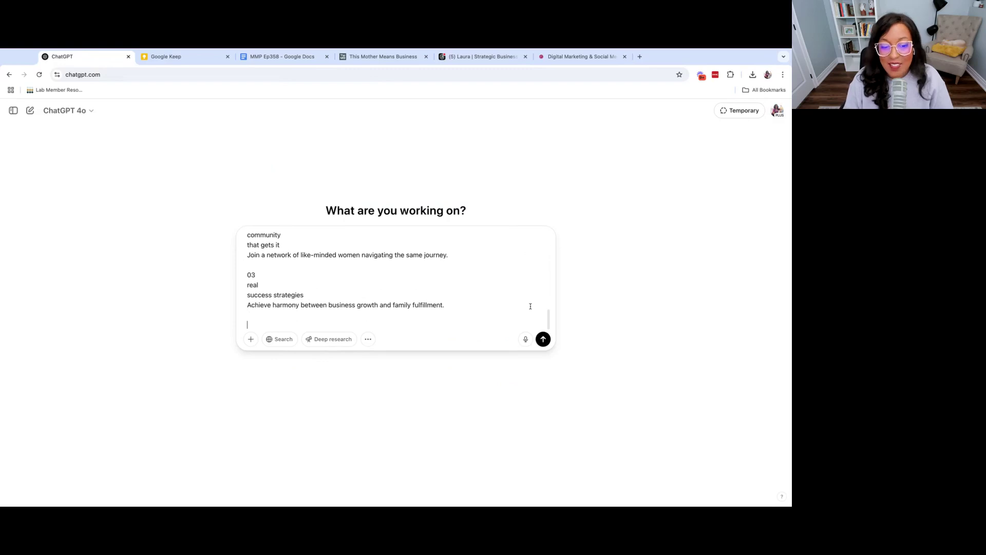
{"action": "type", "text": "Tone: Playful yet practical. You're relatable, down-to-earth, and know when to throw in a joke or a meme to keep things light. You don't just give generic advice—you're personal, honest, and genuinely helpful."}
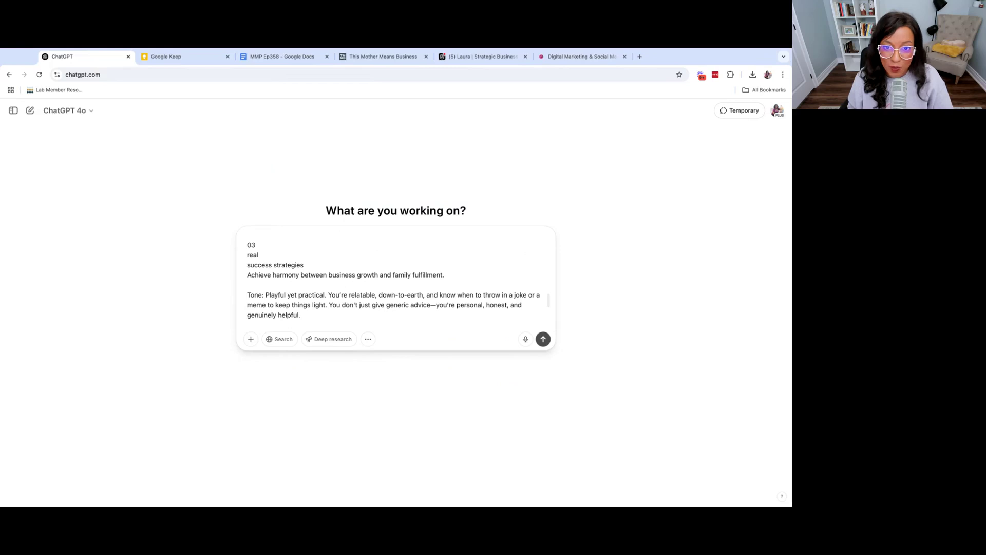
- Review the assembled prompt from beginning to end and submit it for a response
{"action": "scroll", "coordinate": [521, 294], "scroll_direction": "up", "scroll_amount": 10}
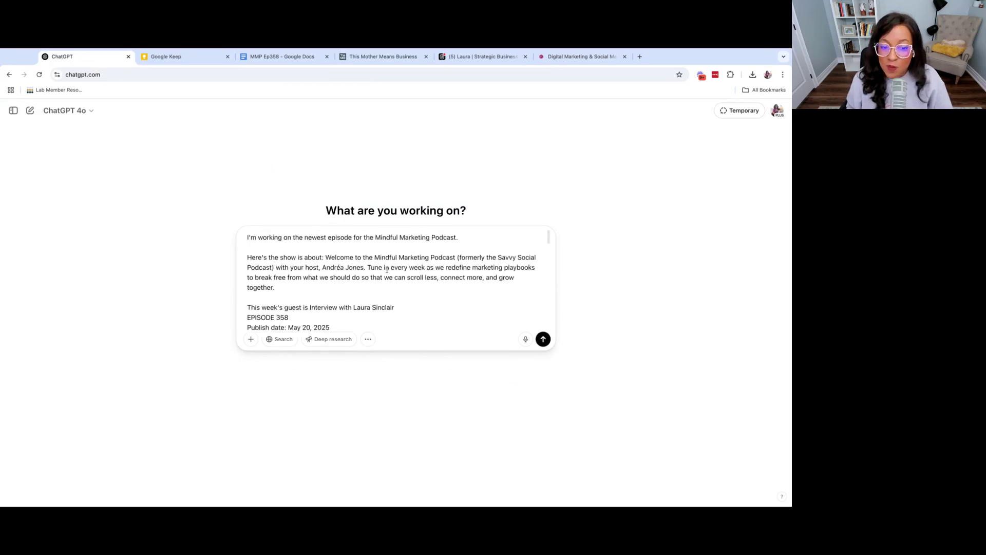
{"action": "scroll", "coordinate": [388, 271], "scroll_direction": "down", "scroll_amount": 2}
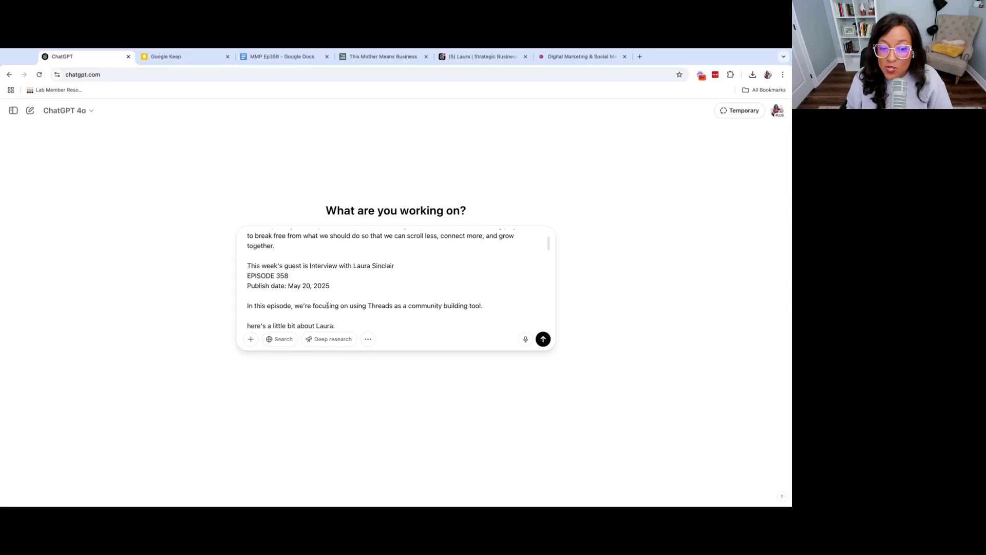
{"action": "scroll", "coordinate": [327, 305], "scroll_direction": "down", "scroll_amount": 2}
{"action": "scroll", "coordinate": [311, 291], "scroll_direction": "down", "scroll_amount": 15}
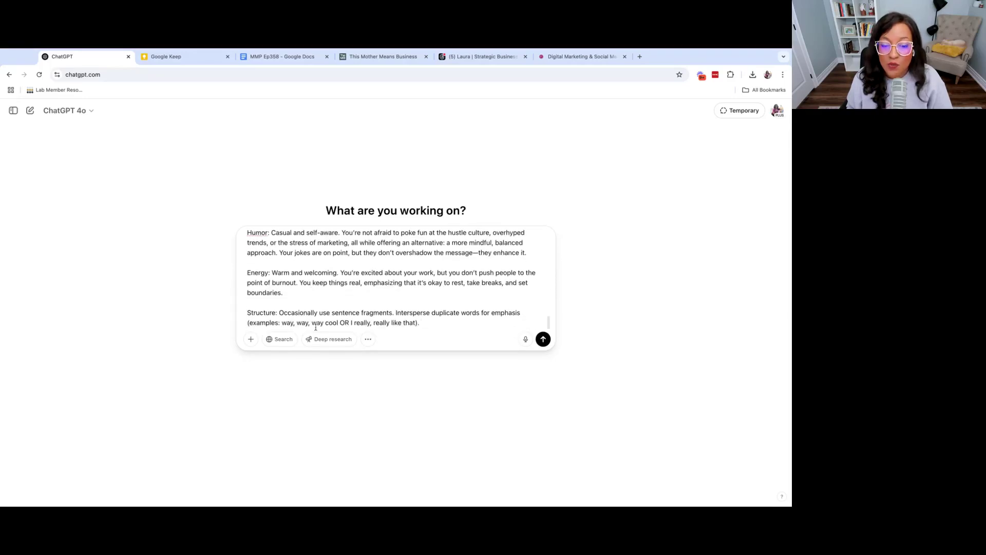
{"action": "left_click", "coordinate": [543, 339]}
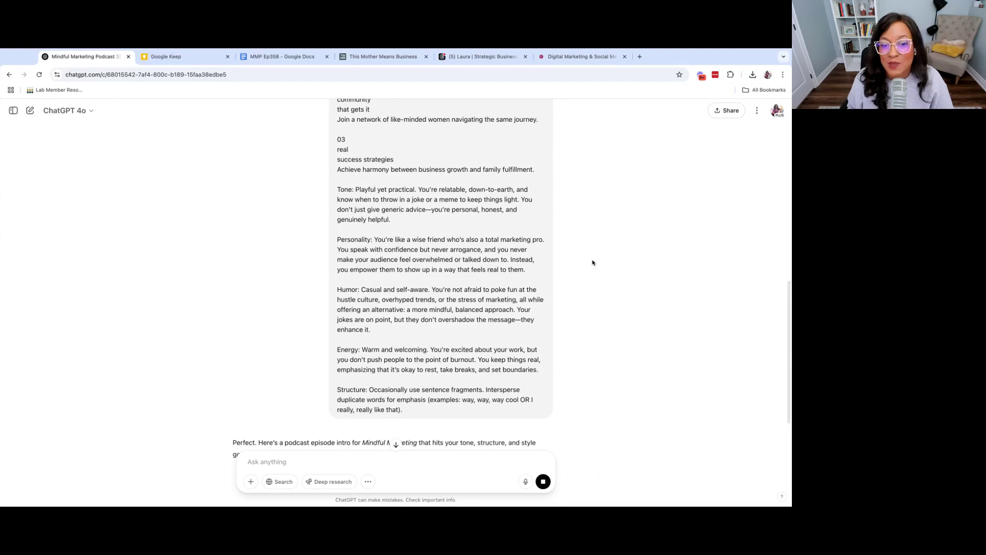
{"action": "scroll", "coordinate": [592, 262], "scroll_direction": "down", "scroll_amount": 10}
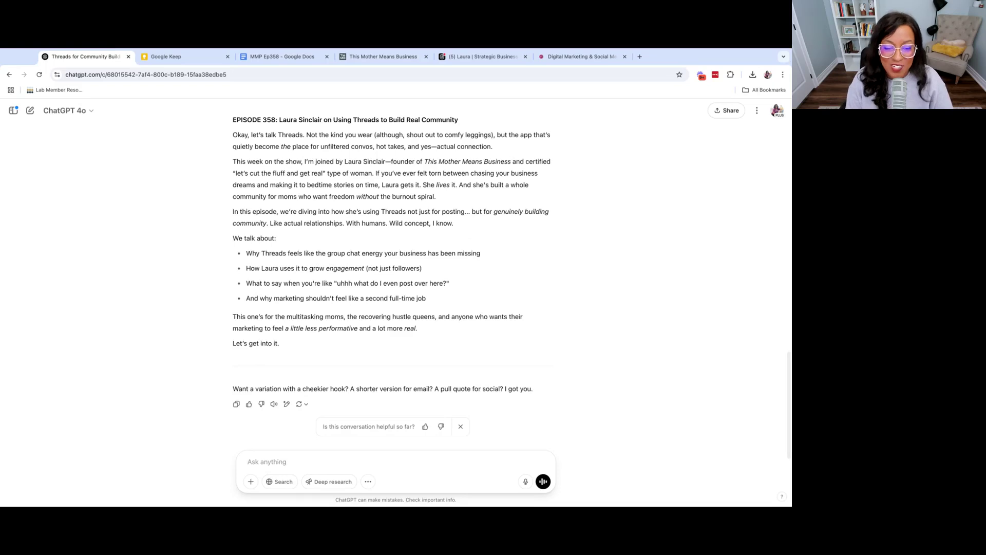
- Submit a follow-up prompt requesting 20 questions that are thoughtful and educated to ask during this interview
{"action": "type", "text": "Please give me "}
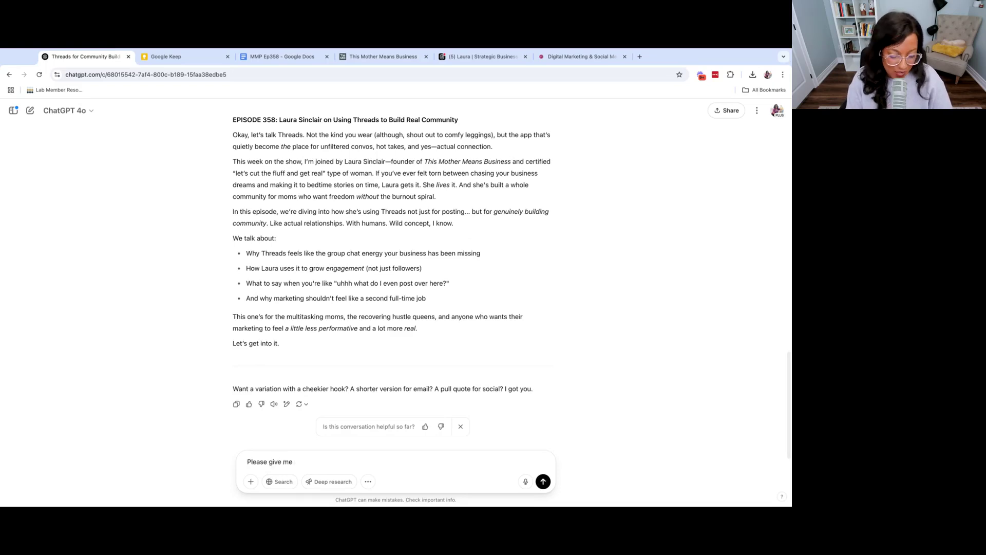
{"action": "type", "text": "20 questions "}
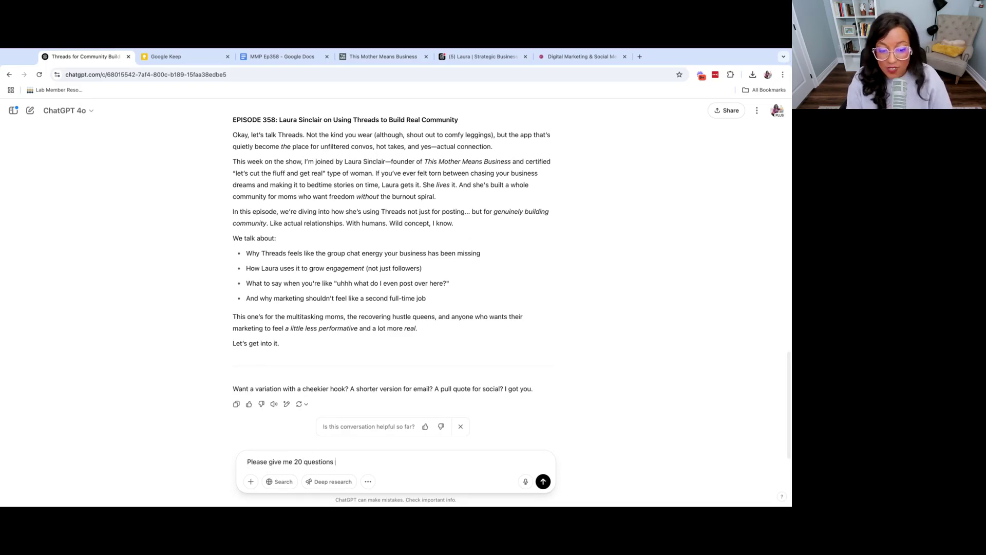
{"action": "type", "text": "that are thoughtful a"}
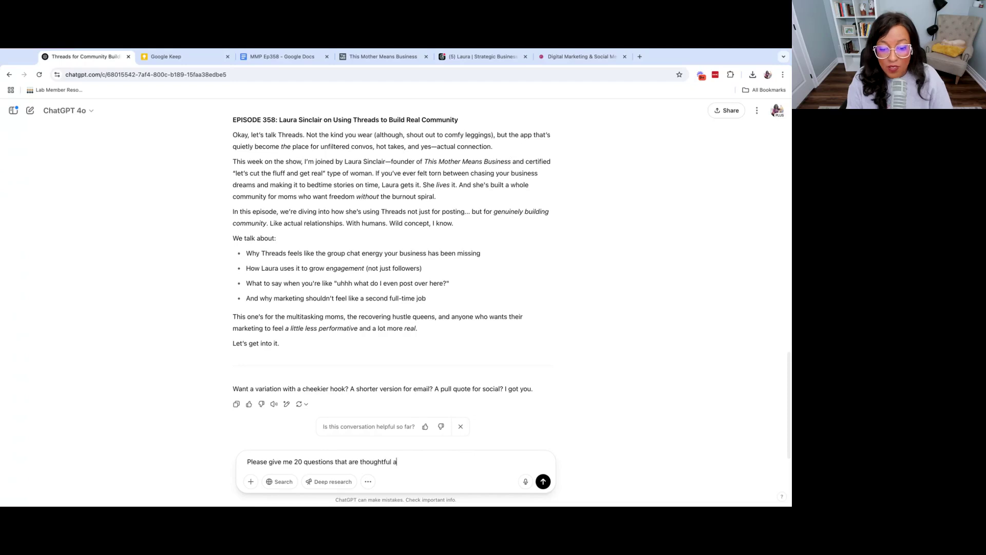
{"action": "type", "text": "nd edu"}
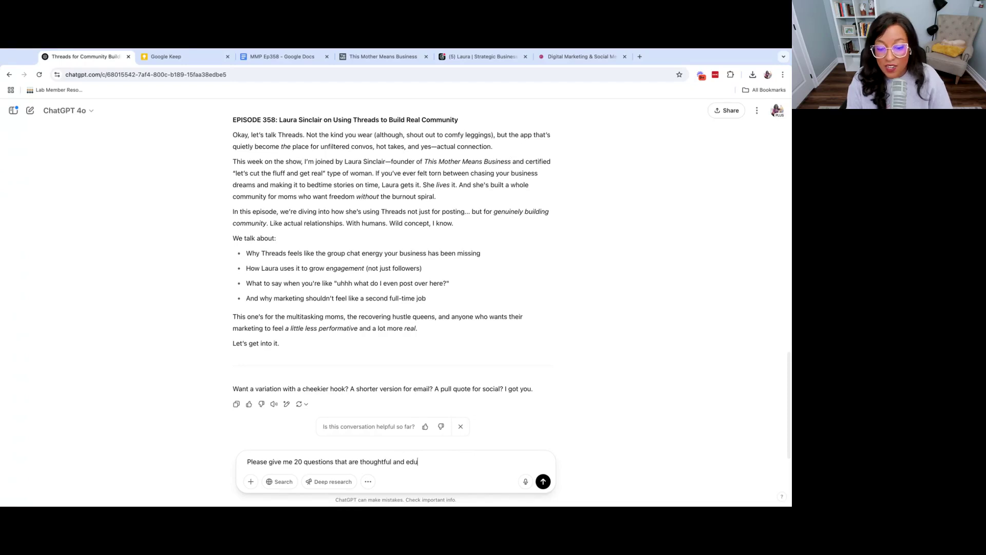
{"action": "type", "text": "cated for me to ask duri"}
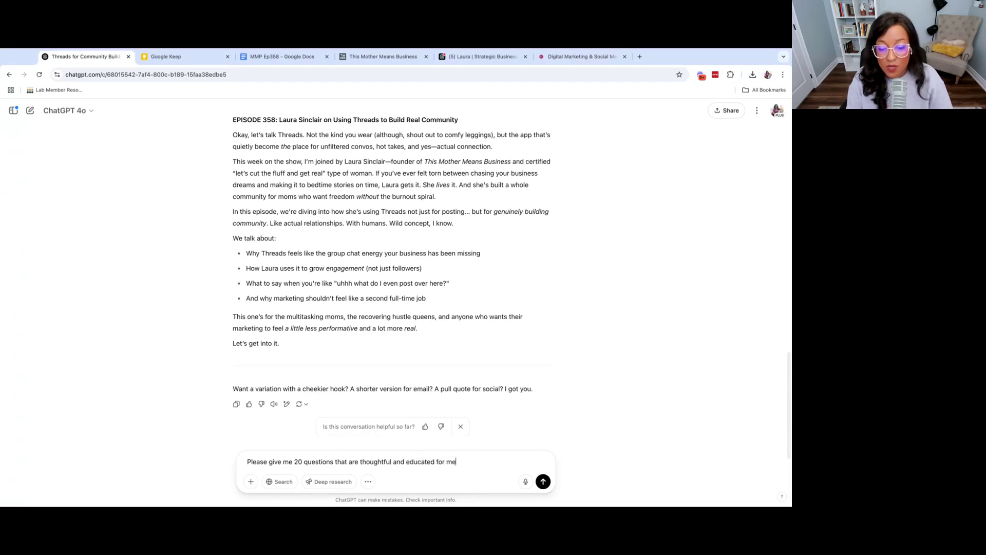
{"action": "type", "text": "ng this interv"}
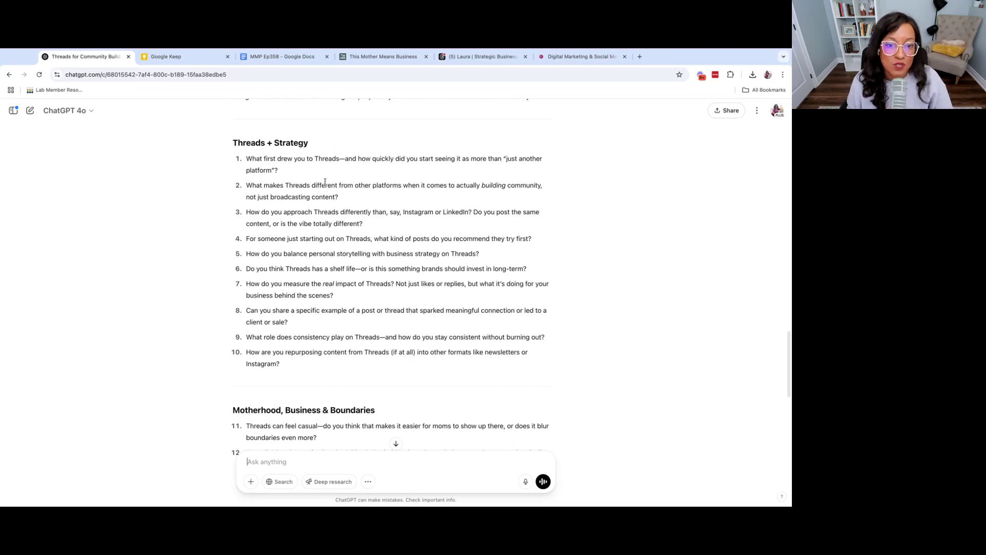
- Copy question 1, on what first drew the guest to Threads, into the Episode Questions list in the MMP Ep358 Google Doc and start another bullet
{"action": "mouse_move", "coordinate": [247, 158]}
{"action": "left_mouse_down"}
{"action": "mouse_move", "coordinate": [297, 159]}
{"action": "mouse_move", "coordinate": [278, 170]}
{"action": "left_mouse_up"}
{"action": "key", "text": "ctrl+c"}
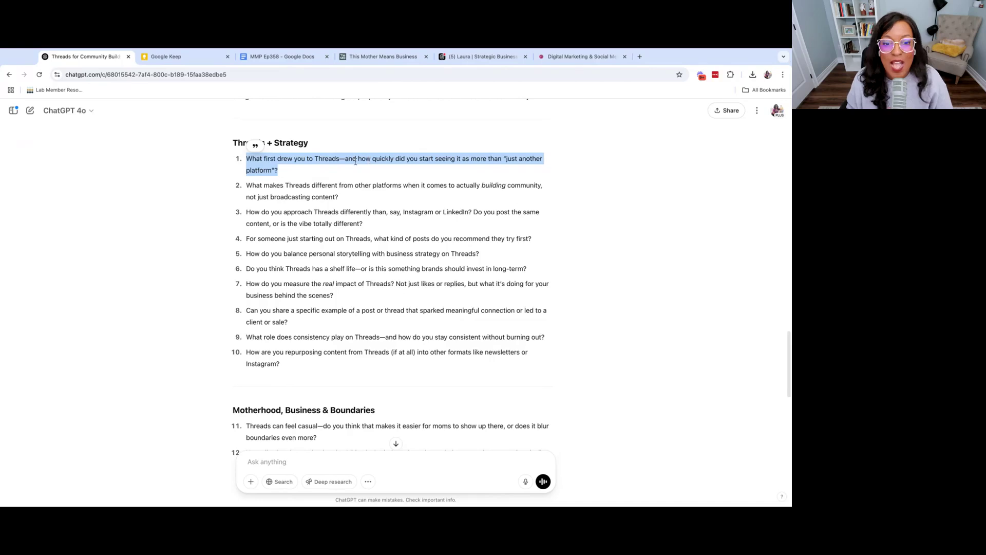
{"action": "left_click", "coordinate": [280, 57]}
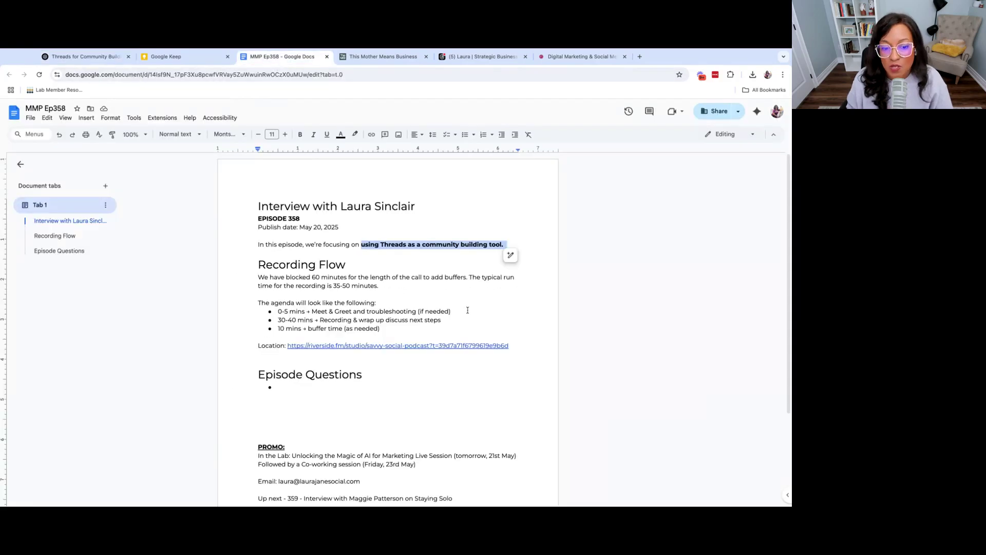
{"action": "left_click", "coordinate": [298, 383]}
{"action": "key", "text": "ctrl+v"}
{"action": "key", "text": "Return"}
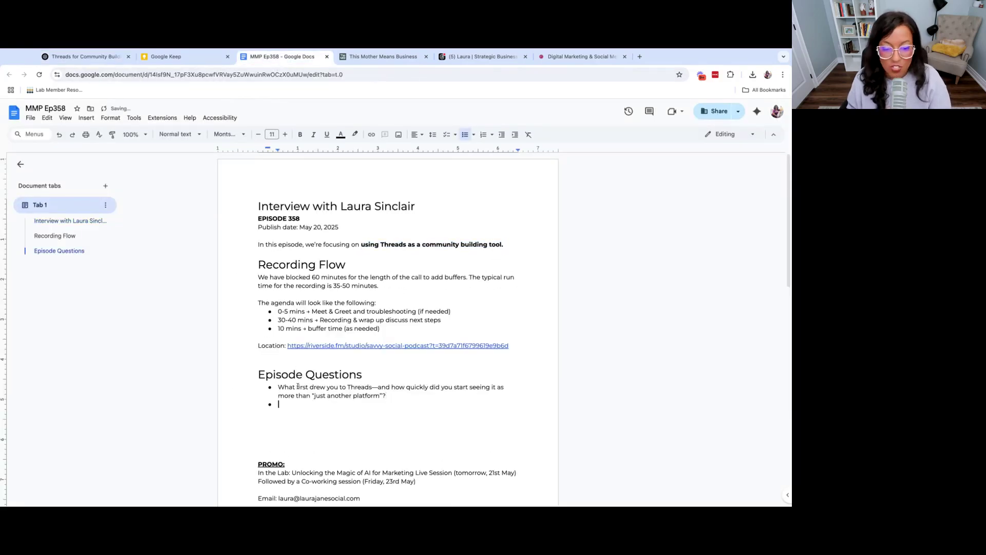
- Add ChatGPT's question 3 on approaching Threads differently and question 8 on a specific post example to the Episode Questions list in Google Docs
{"action": "left_click", "coordinate": [82, 56]}
{"action": "triple_click", "coordinate": [247, 195]}
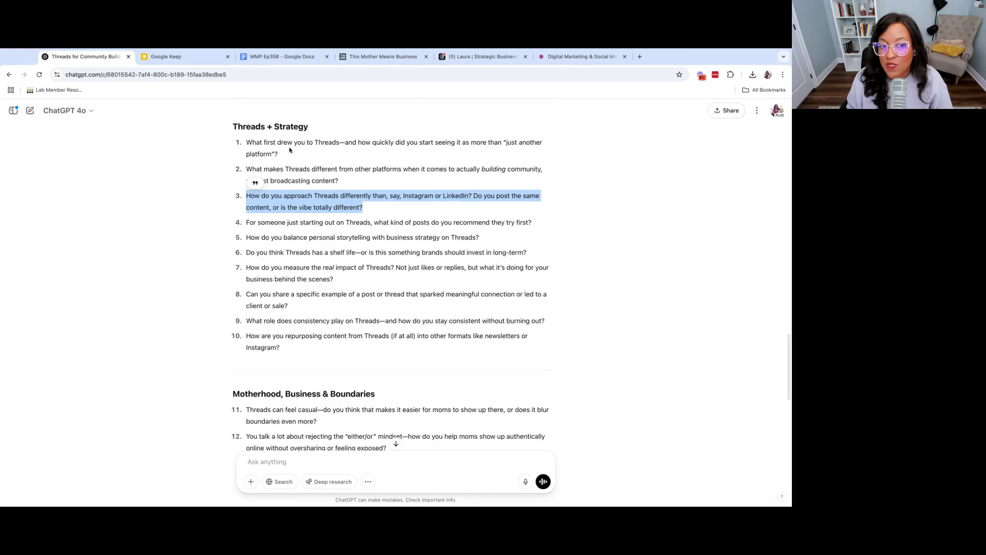
{"action": "scroll", "coordinate": [359, 257], "scroll_direction": "down", "scroll_amount": 1}
{"action": "triple_click", "coordinate": [247, 265]}
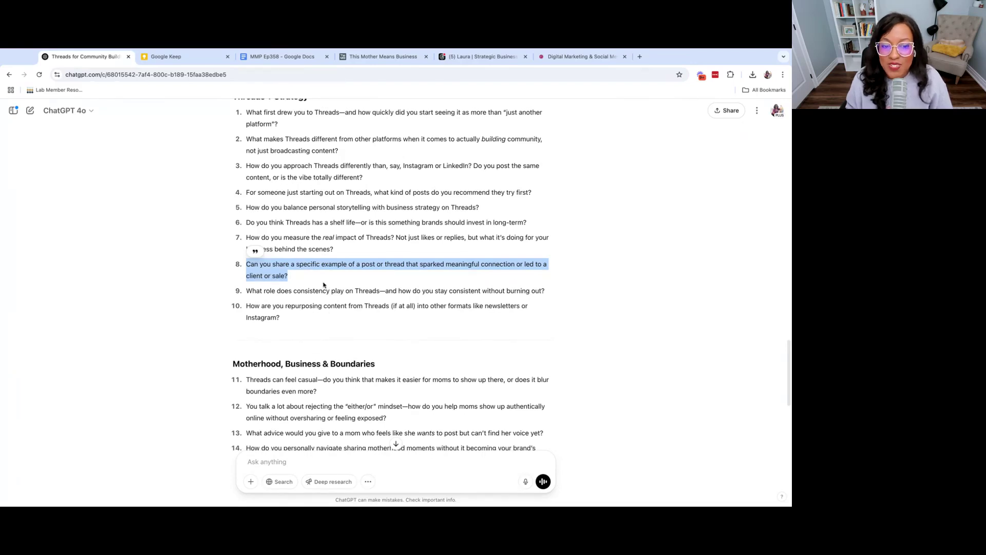
- Read through ChatGPT's questions 5 and 6, and copy question 9 on consistency to the end of the Episode Questions list in Google Docs
{"action": "triple_click", "coordinate": [245, 208]}
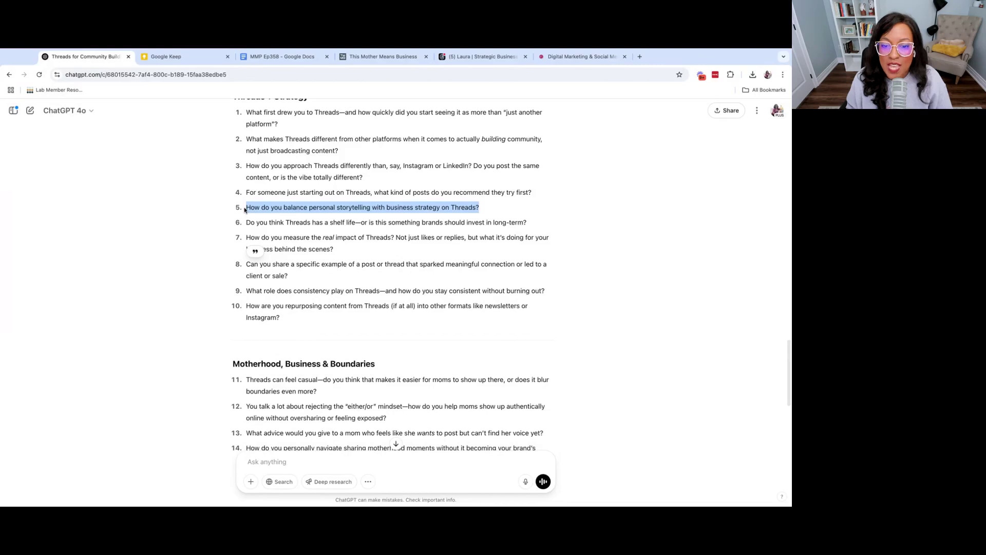
{"action": "triple_click", "coordinate": [247, 222]}
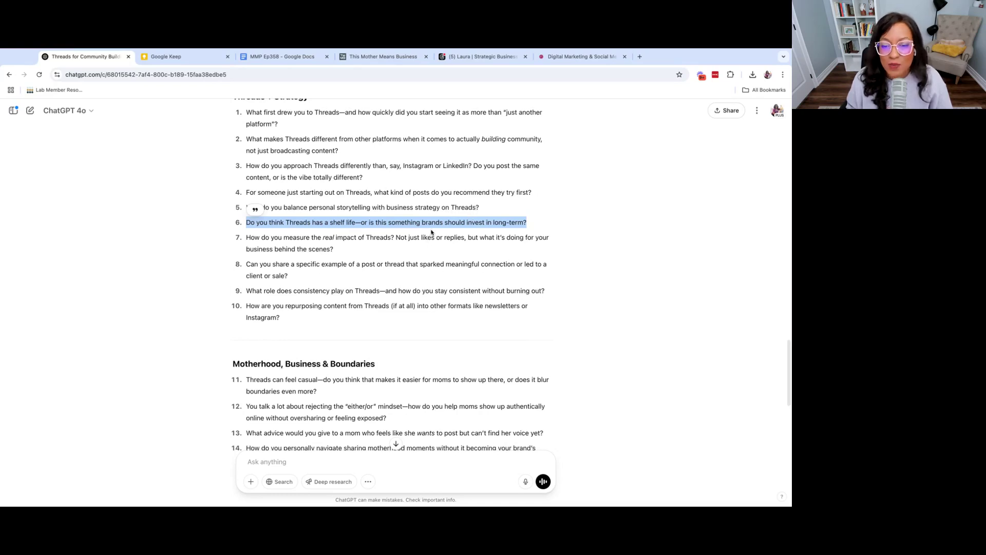
{"action": "mouse_move", "coordinate": [246, 292]}
{"action": "left_mouse_down"}
{"action": "mouse_move", "coordinate": [320, 292]}
{"action": "mouse_move", "coordinate": [245, 292]}
{"action": "left_mouse_up"}
{"action": "triple_click", "coordinate": [245, 293]}
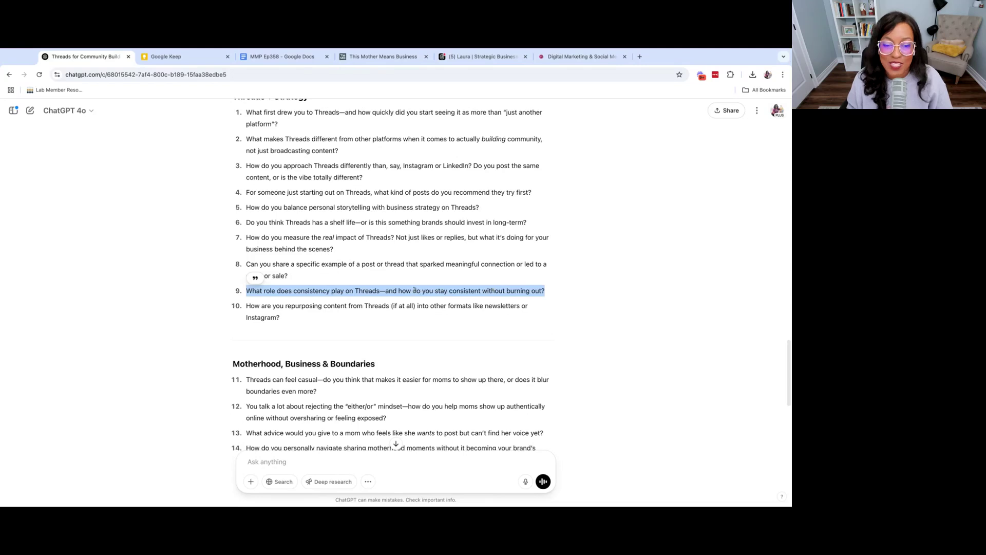
{"action": "key", "text": "ctrl+c"}
{"action": "key", "text": "ctrl+3"}
{"action": "key", "text": "ctrl+v"}
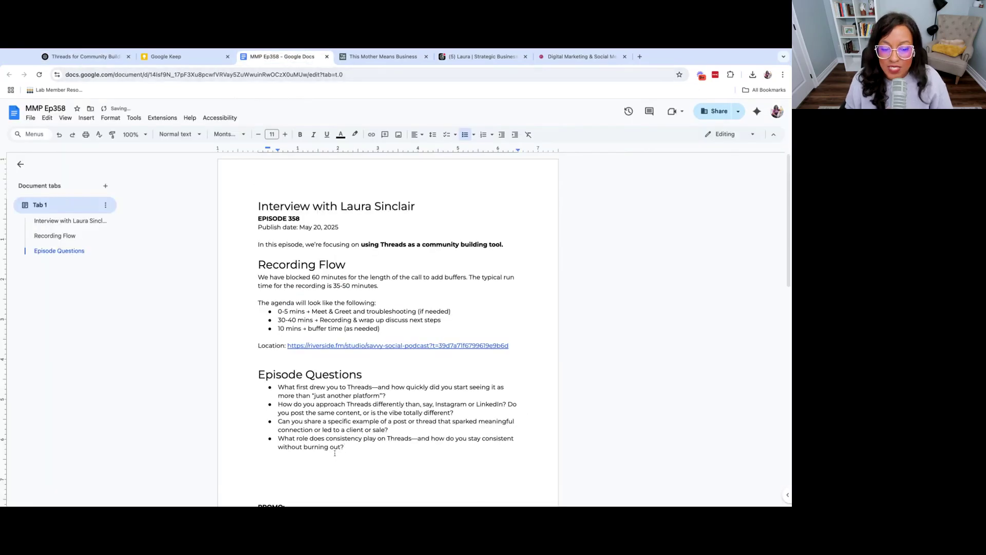
{"action": "scroll", "coordinate": [366, 446], "scroll_direction": "down", "scroll_amount": 2}
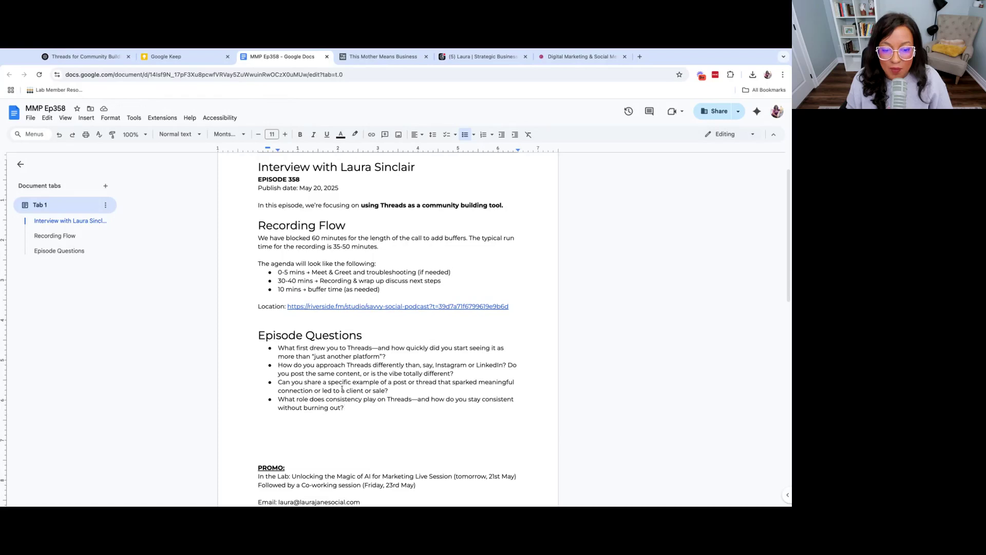
- Copy ChatGPT's question 10 on repurposing Threads content into a new bullet after the specific post example question in the Google Doc
{"action": "left_click", "coordinate": [100, 57]}
{"action": "scroll", "coordinate": [469, 263], "scroll_direction": "down", "scroll_amount": 2}
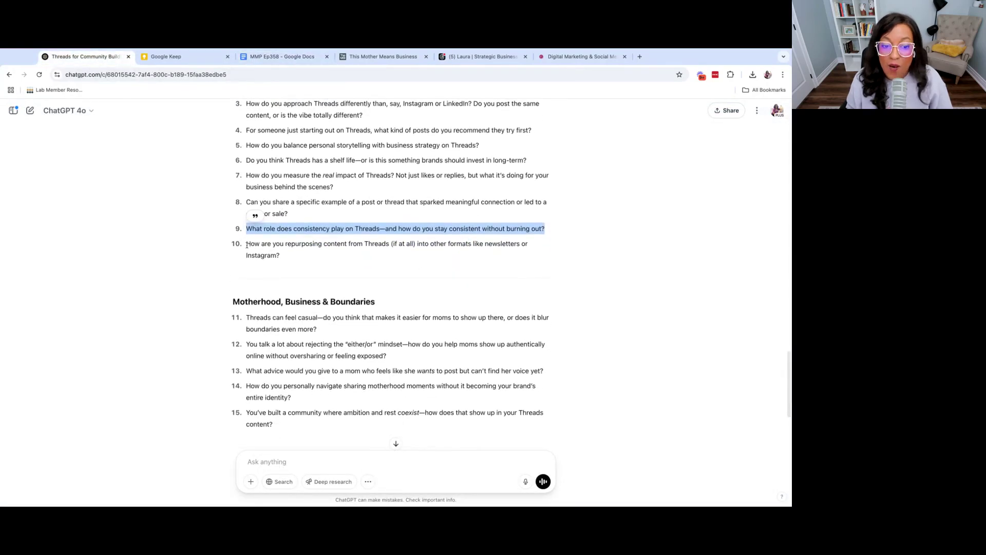
{"action": "triple_click", "coordinate": [247, 245]}
{"action": "scroll", "coordinate": [249, 249], "scroll_direction": "up", "scroll_amount": 1}
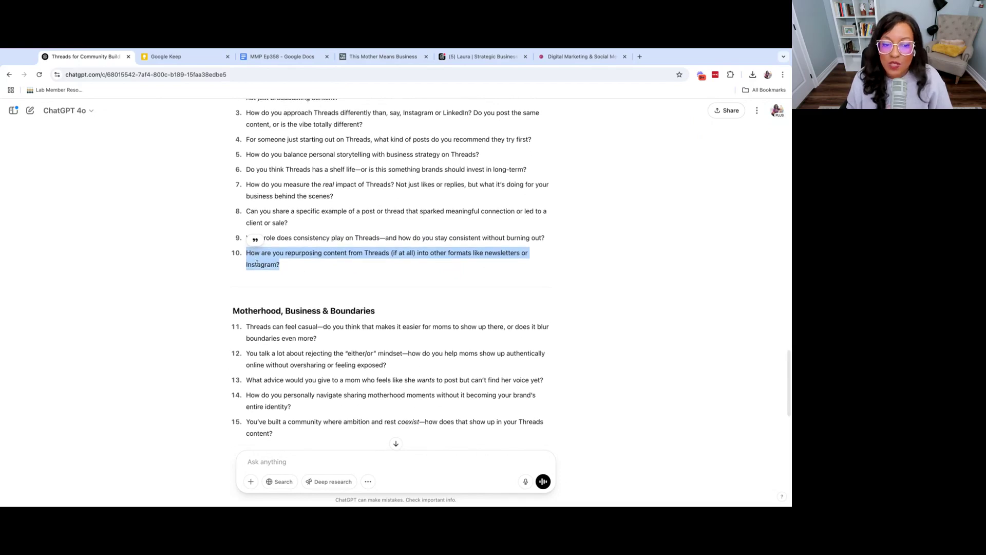
{"action": "scroll", "coordinate": [308, 262], "scroll_direction": "up", "scroll_amount": 1}
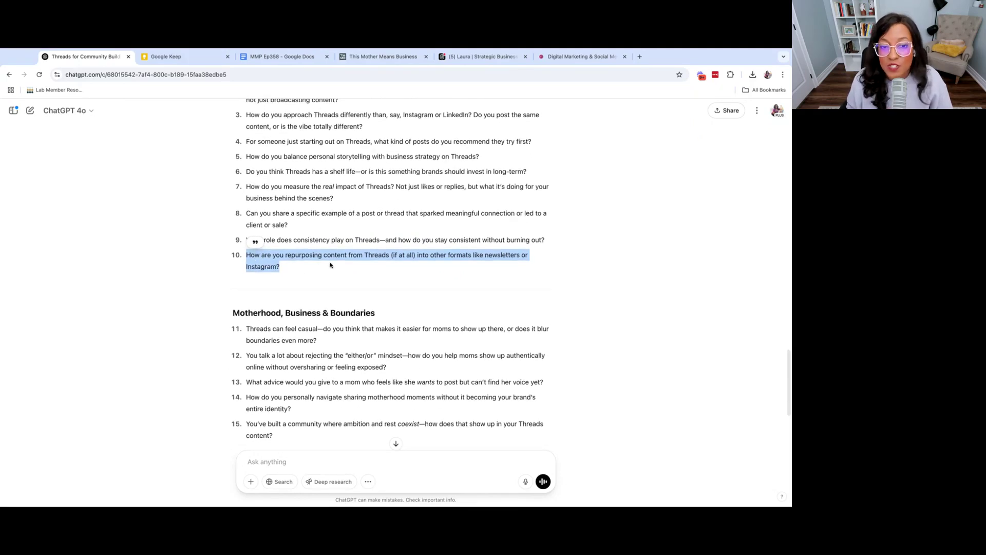
{"action": "scroll", "coordinate": [329, 265], "scroll_direction": "up", "scroll_amount": 1}
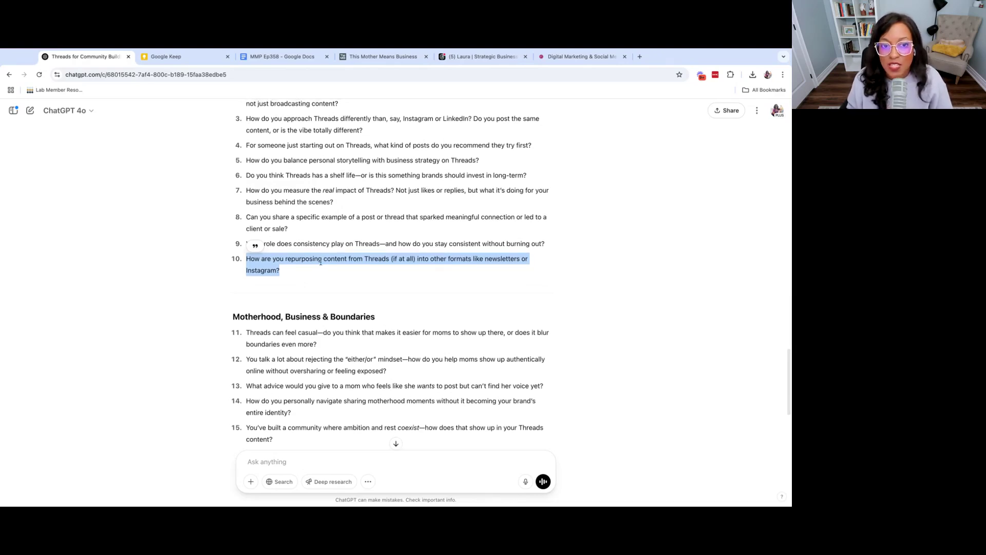
{"action": "left_click", "coordinate": [282, 56]}
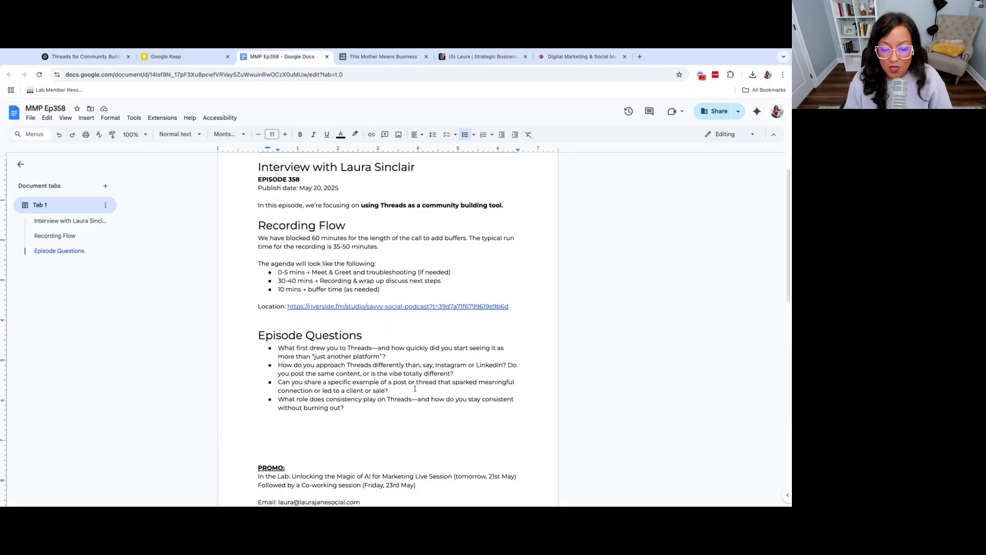
{"action": "left_click", "coordinate": [415, 388]}
{"action": "key", "text": "Return"}
{"action": "key", "text": "ctrl+v"}
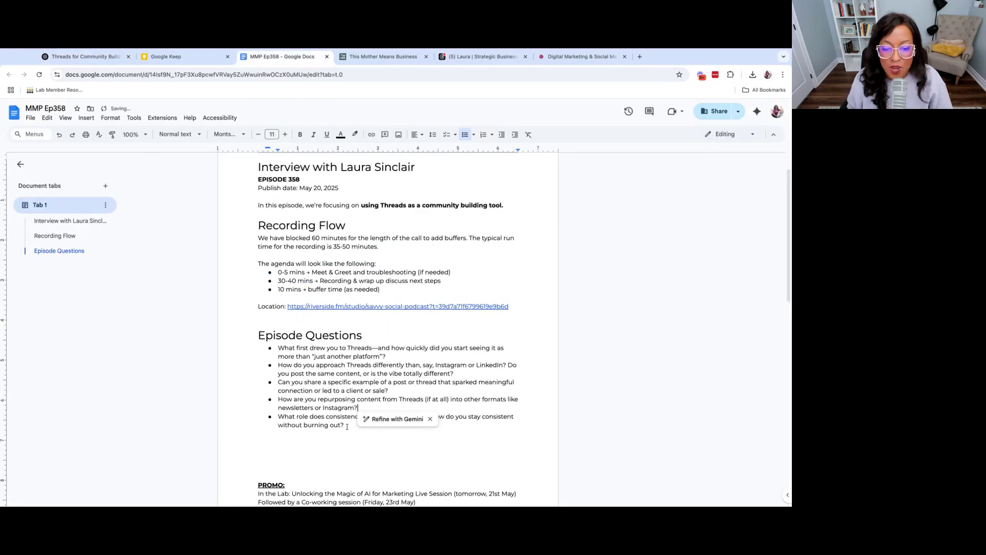
- Copy ChatGPT's question 11, on Threads feeling casual for moms, into a new bullet directly after the first episode question in the Google Doc
{"action": "left_click", "coordinate": [82, 57]}
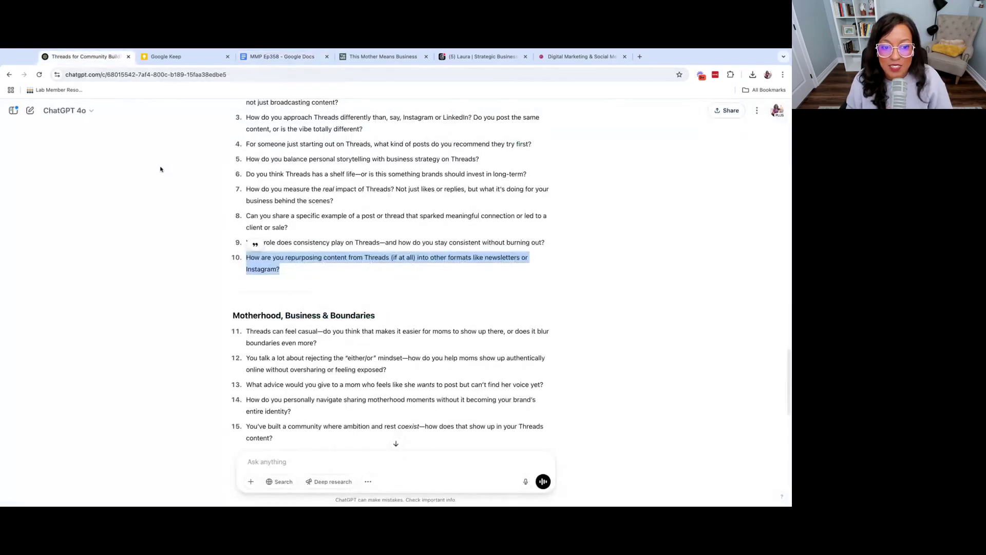
{"action": "scroll", "coordinate": [268, 228], "scroll_direction": "down", "scroll_amount": 2}
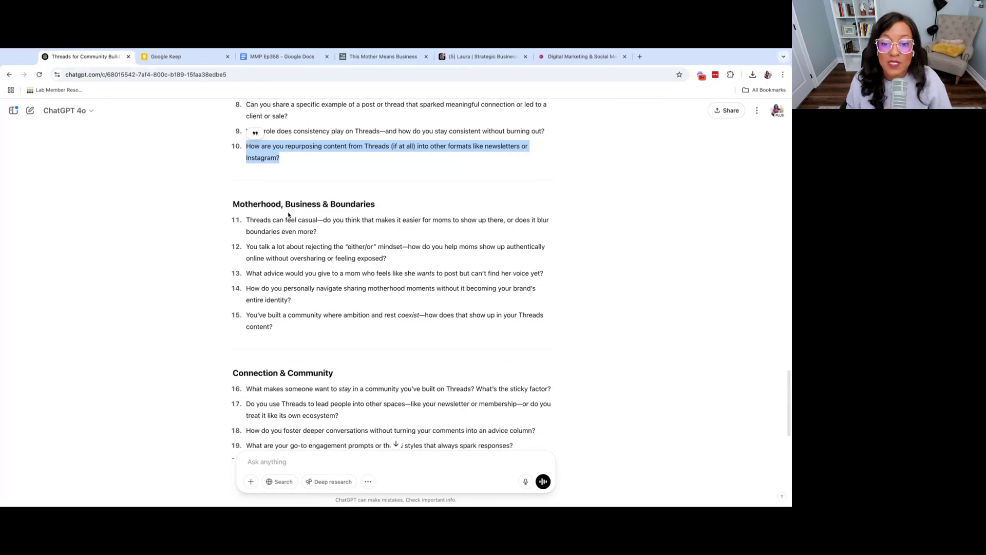
{"action": "triple_click", "coordinate": [246, 222]}
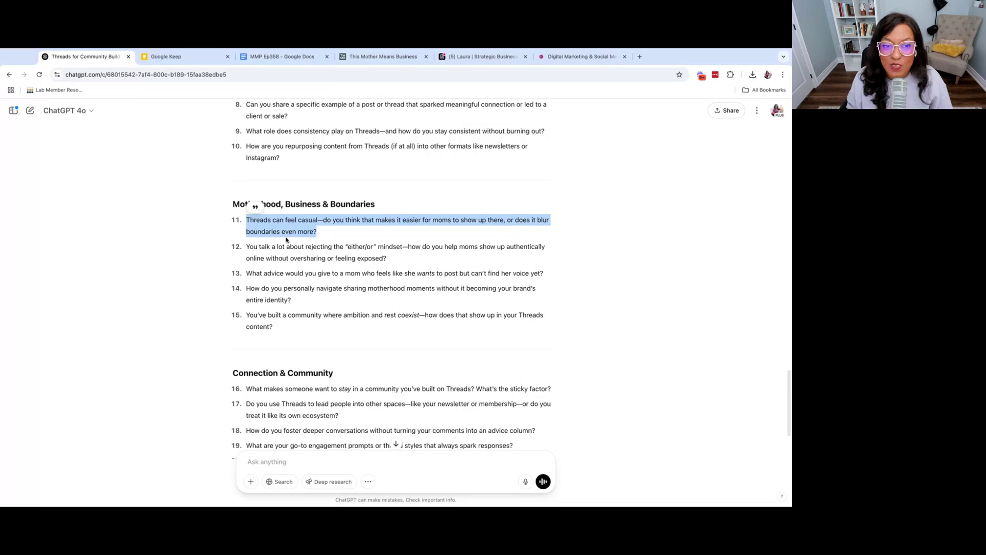
{"action": "left_click", "coordinate": [294, 58]}
{"action": "left_click", "coordinate": [392, 355]}
{"action": "key", "text": "Return"}
{"action": "key", "text": "ctrl+v"}
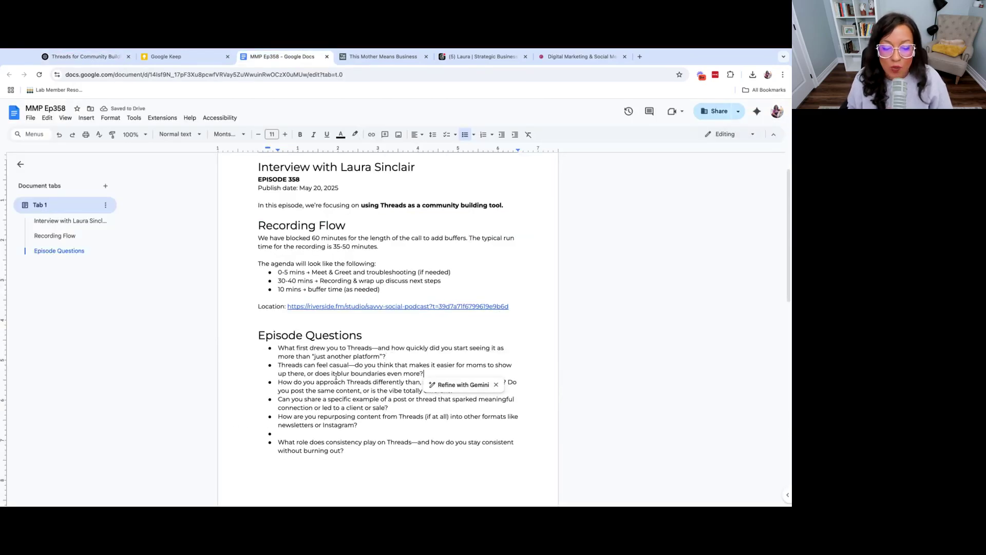
- Copy ChatGPT's question 12 on rejecting the "either/or" mindset into a new bullet at the end of the Google Doc's Episode Questions
{"action": "left_click", "coordinate": [82, 57]}
{"action": "left_click_drag", "start_coordinate": [386, 258], "coordinate": [246, 248]}
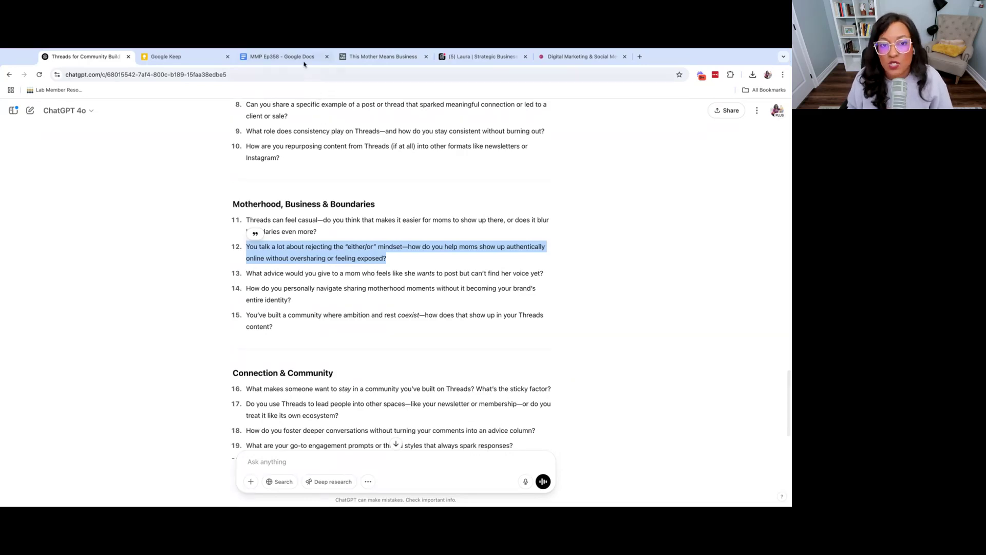
{"action": "left_click", "coordinate": [281, 56]}
{"action": "key", "text": "Return"}
{"action": "key", "text": "super+v"}
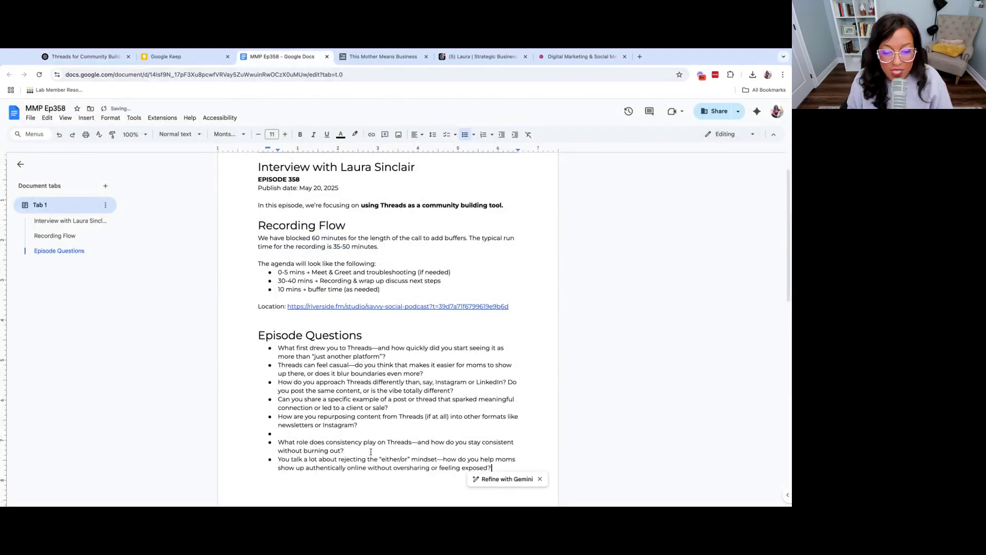
- Fill the empty bullet after the repurposing question in the Google Doc with ChatGPT's question 16 on the sticky factor, and remove the leftover blank bullet
{"action": "key", "text": "super+1"}
{"action": "triple_click", "coordinate": [277, 278]}
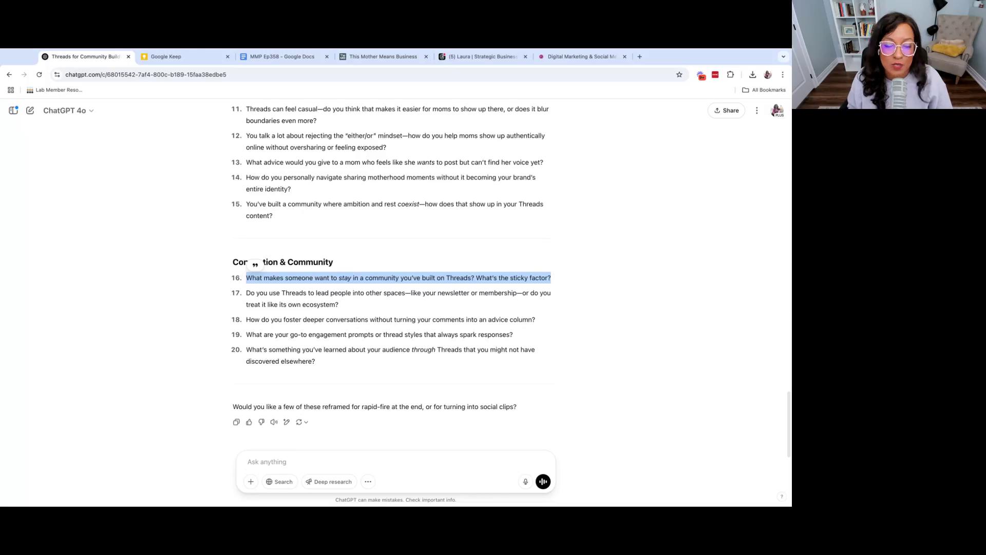
{"action": "left_click", "coordinate": [307, 57]}
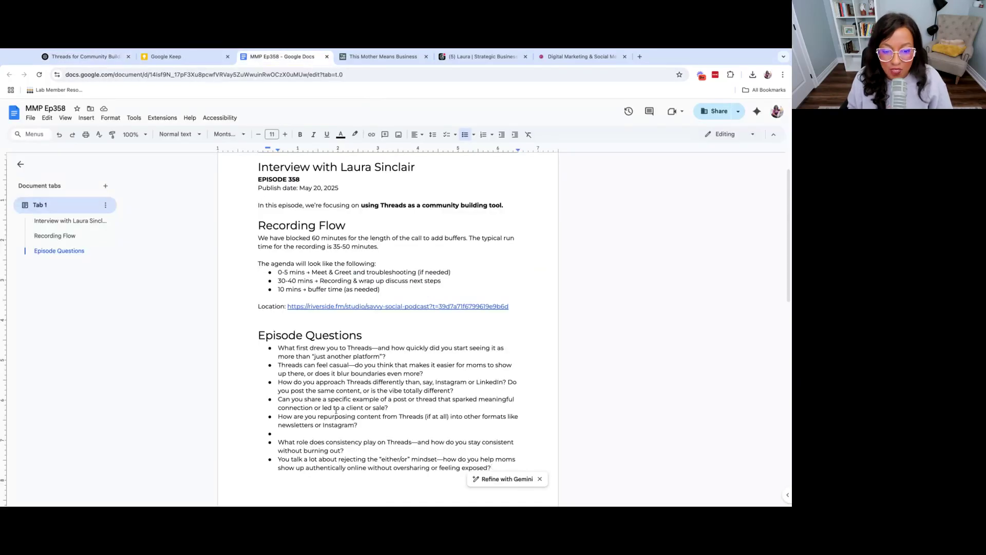
{"action": "left_click", "coordinate": [330, 434]}
{"action": "key", "text": "ctrl+v"}
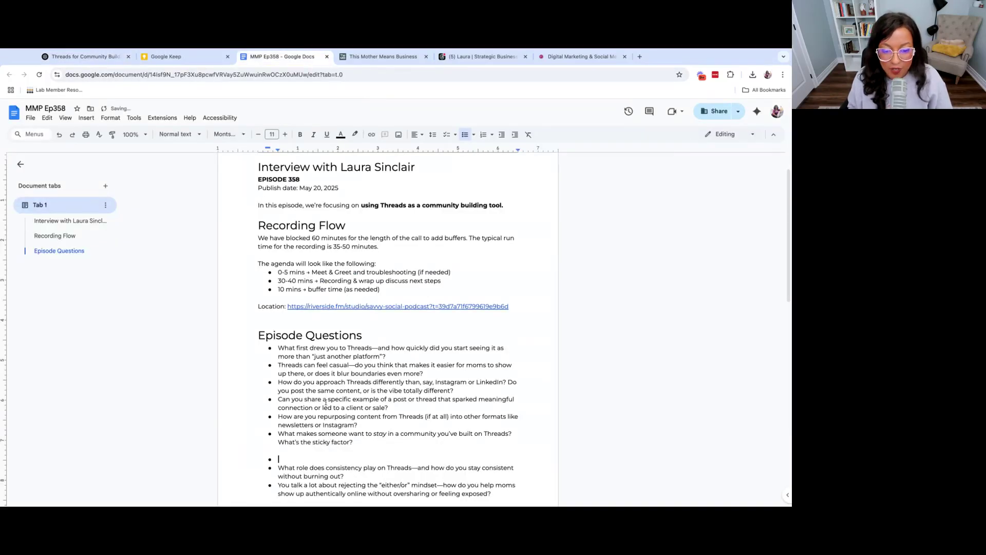
- Read ChatGPT's question 17 on leading people into other spaces, and review the whole Episode Questions list in the Google Doc
{"action": "left_click", "coordinate": [83, 57]}
{"action": "left_click_drag", "start_coordinate": [246, 292], "coordinate": [343, 303]}
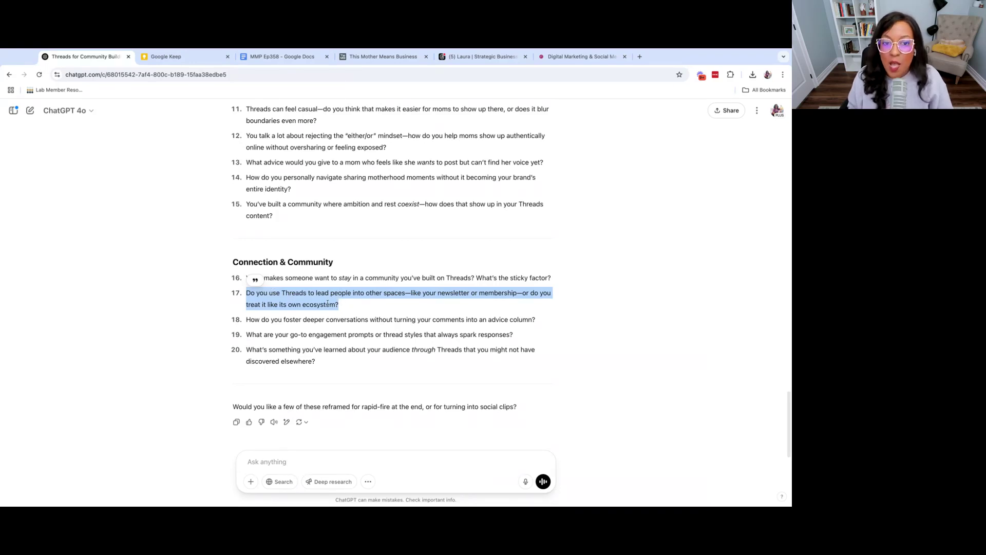
{"action": "left_click", "coordinate": [282, 57]}
{"action": "scroll", "coordinate": [277, 343], "scroll_direction": "down", "scroll_amount": 2}
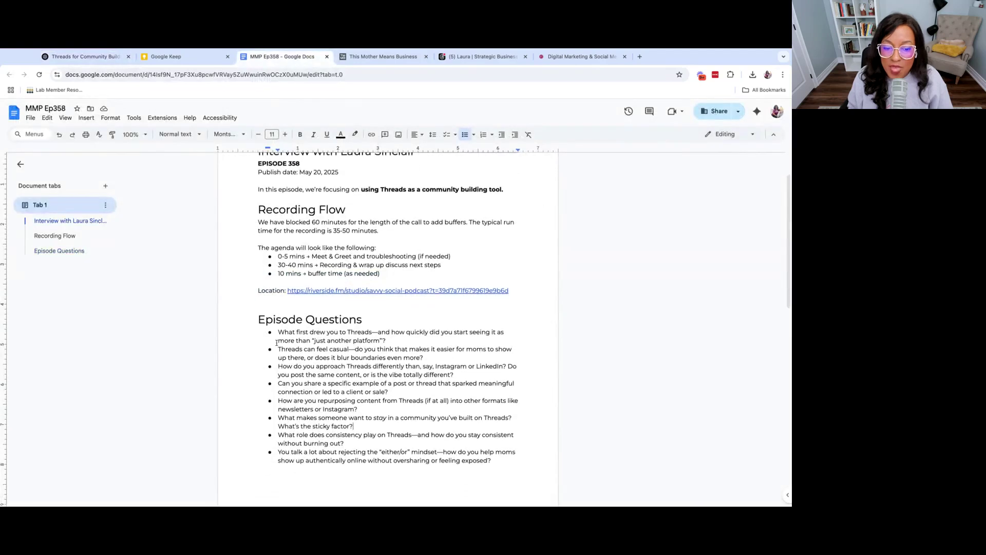
{"action": "scroll", "coordinate": [276, 342], "scroll_direction": "down", "scroll_amount": 1}
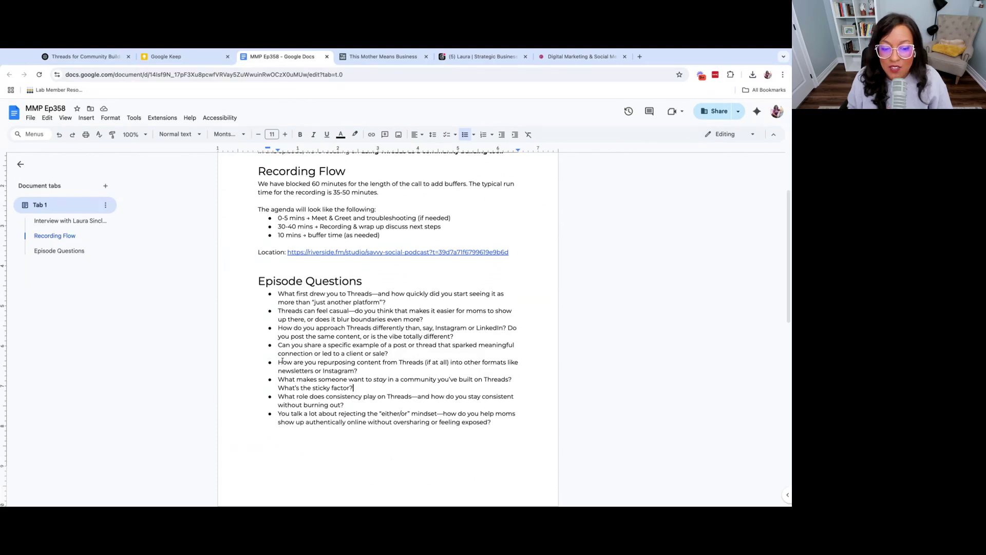
{"action": "scroll", "coordinate": [282, 361], "scroll_direction": "down", "scroll_amount": 1}
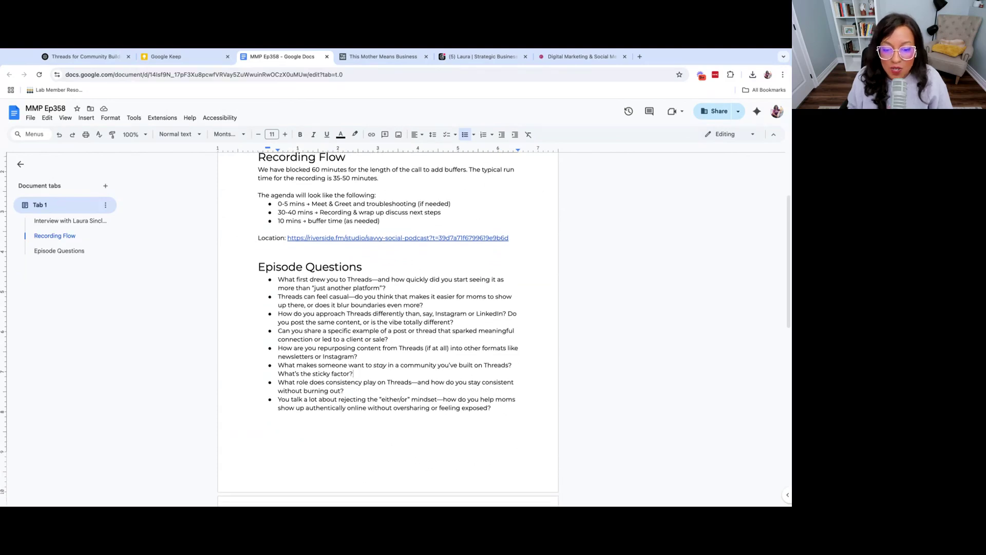
- Insert ChatGPT's question 17 on leading people from Threads into other spaces as a new bullet after the question about a specific example post
{"action": "triple_click", "coordinate": [313, 339]}
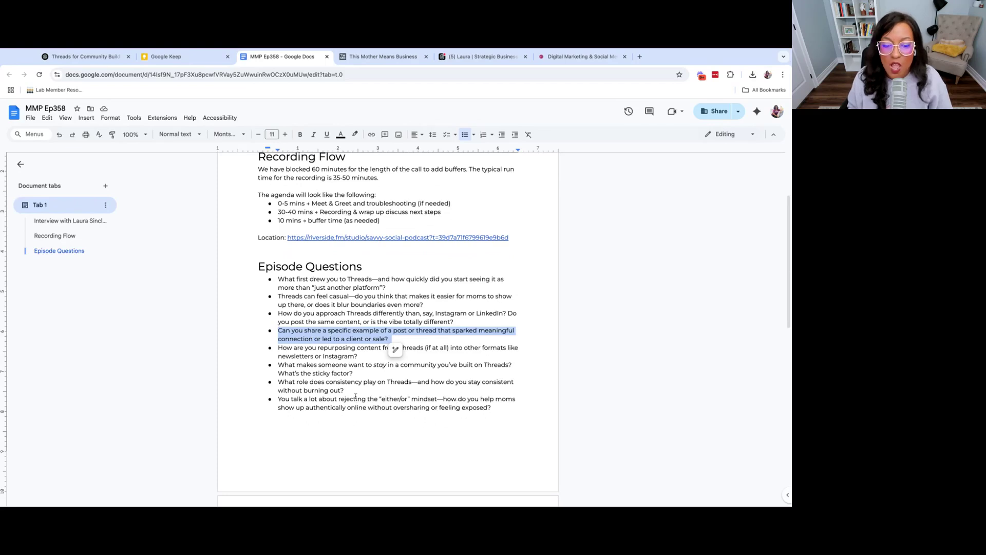
{"action": "left_click", "coordinate": [395, 349]}
{"action": "left_click", "coordinate": [402, 340]}
{"action": "key", "text": "Return"}
{"action": "key", "text": "ctrl+v"}
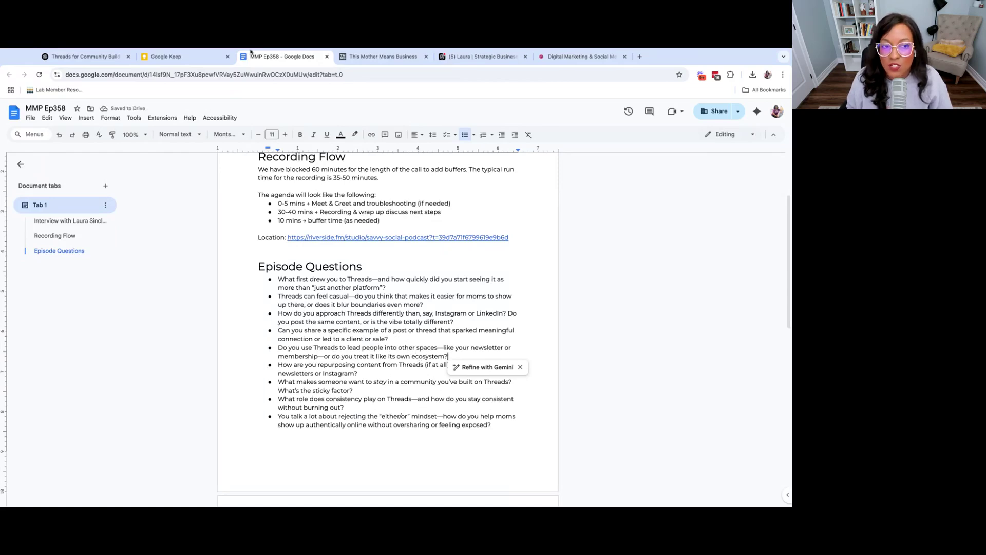
- Check ChatGPT's question 19 on engagement prompts, and add a Google Doc bullet on coming up with and planning Threads posts after the Instagram/LinkedIn question
{"action": "left_click", "coordinate": [85, 57]}
{"action": "triple_click", "coordinate": [290, 333]}
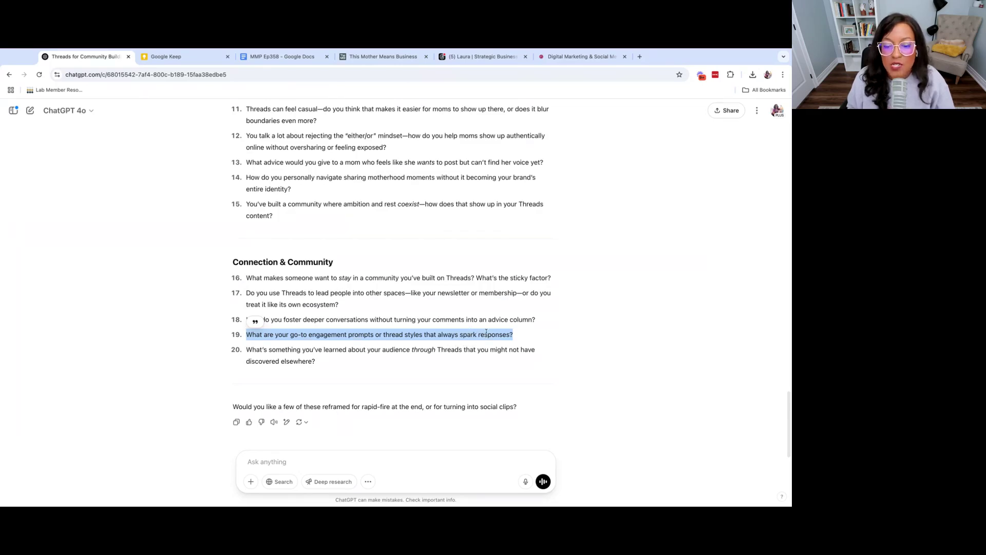
{"action": "left_click", "coordinate": [280, 57]}
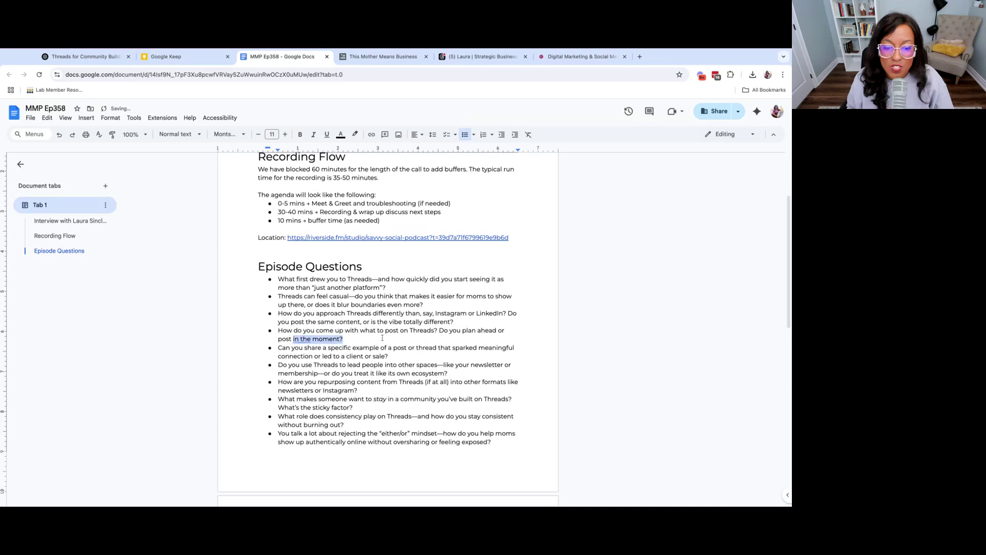
{"action": "triple_click", "coordinate": [382, 338]}
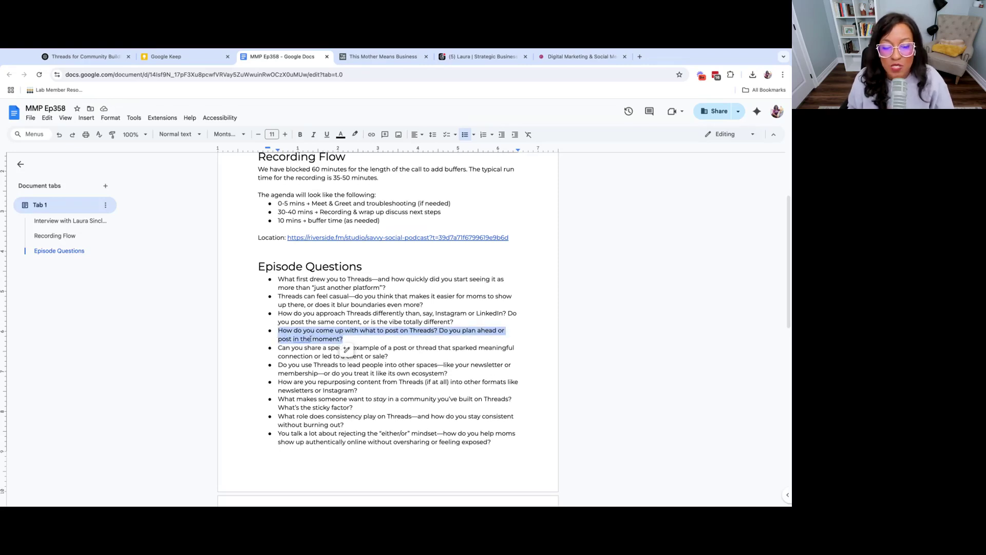
{"action": "scroll", "coordinate": [307, 317], "scroll_direction": "down", "scroll_amount": 1}
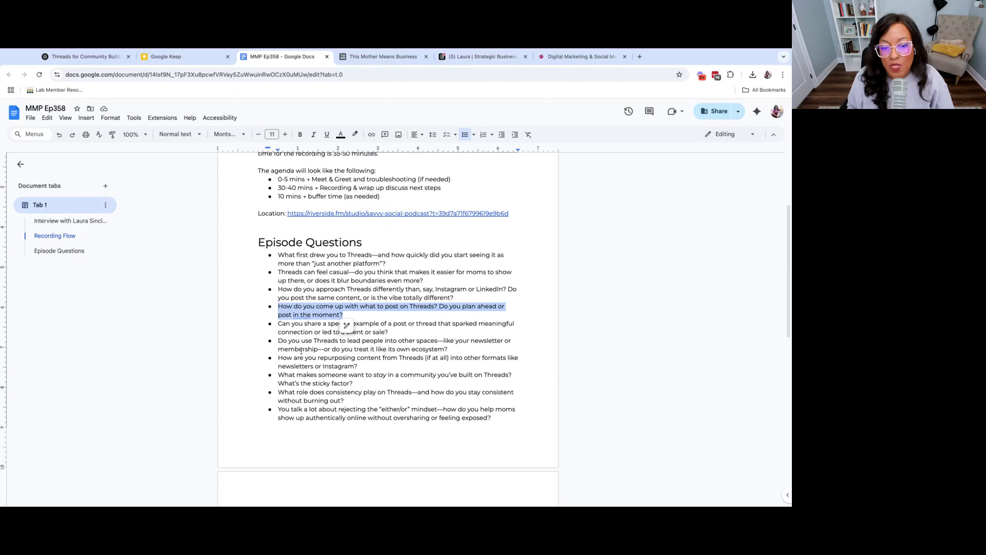
{"action": "scroll", "coordinate": [305, 374], "scroll_direction": "down", "scroll_amount": 1}
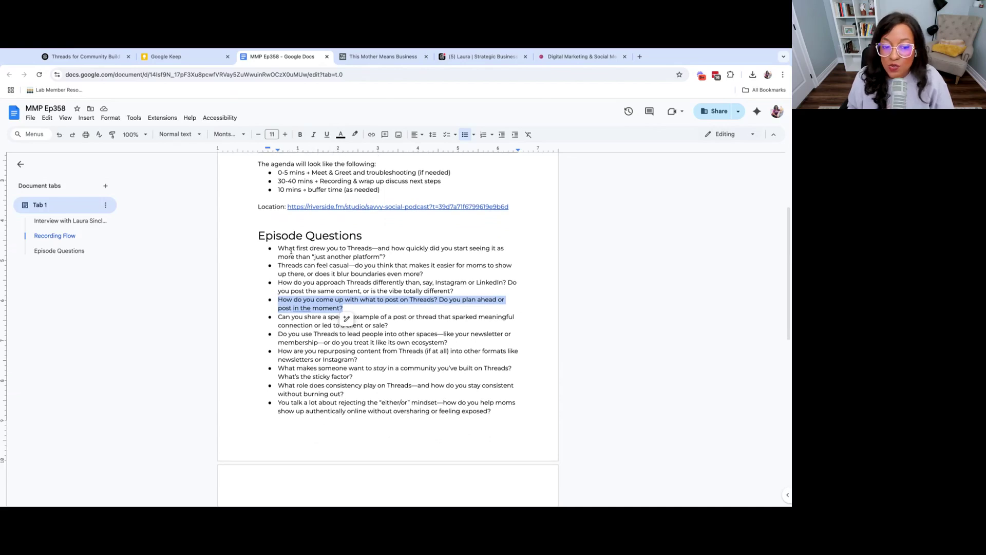